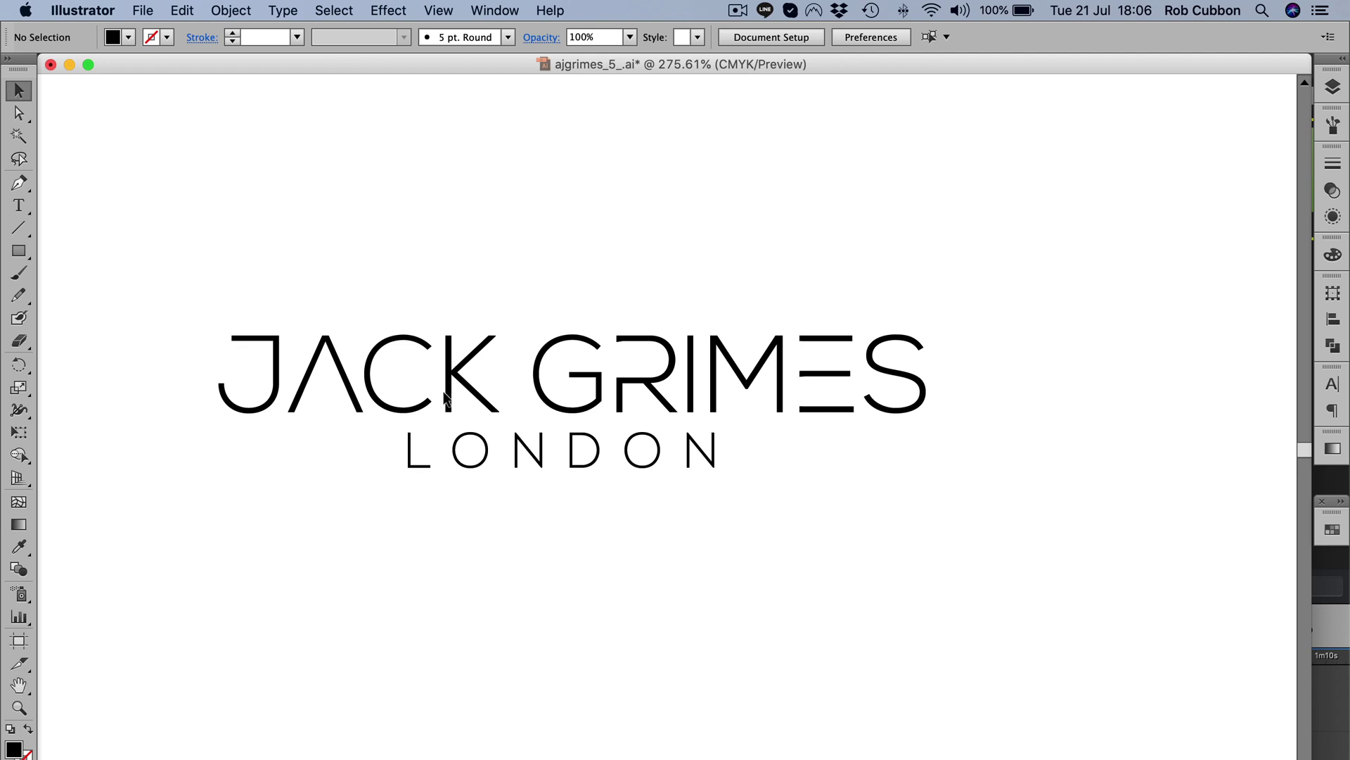
Inspect the LONDON text, then select and deselect the JACK GRIMES letters.
click(413, 471)
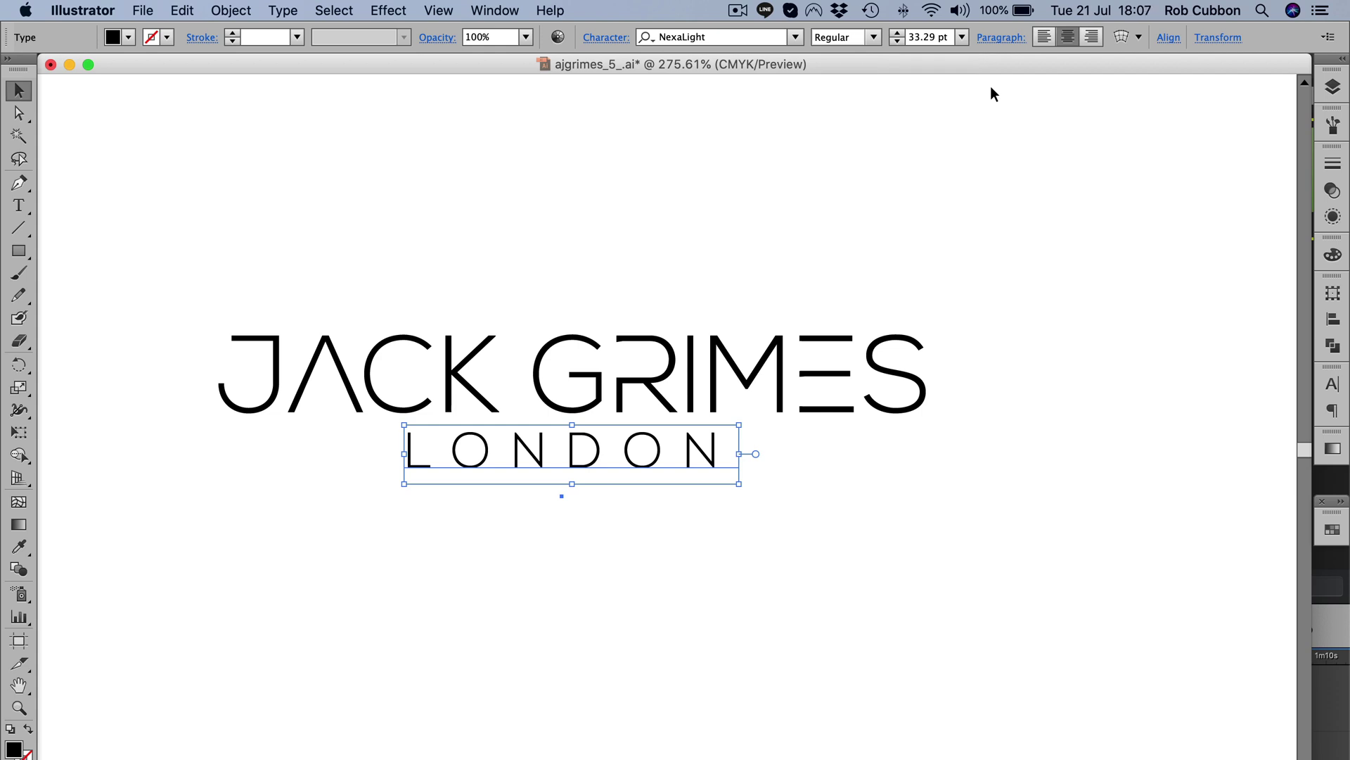
drag(991, 350, 188, 362)
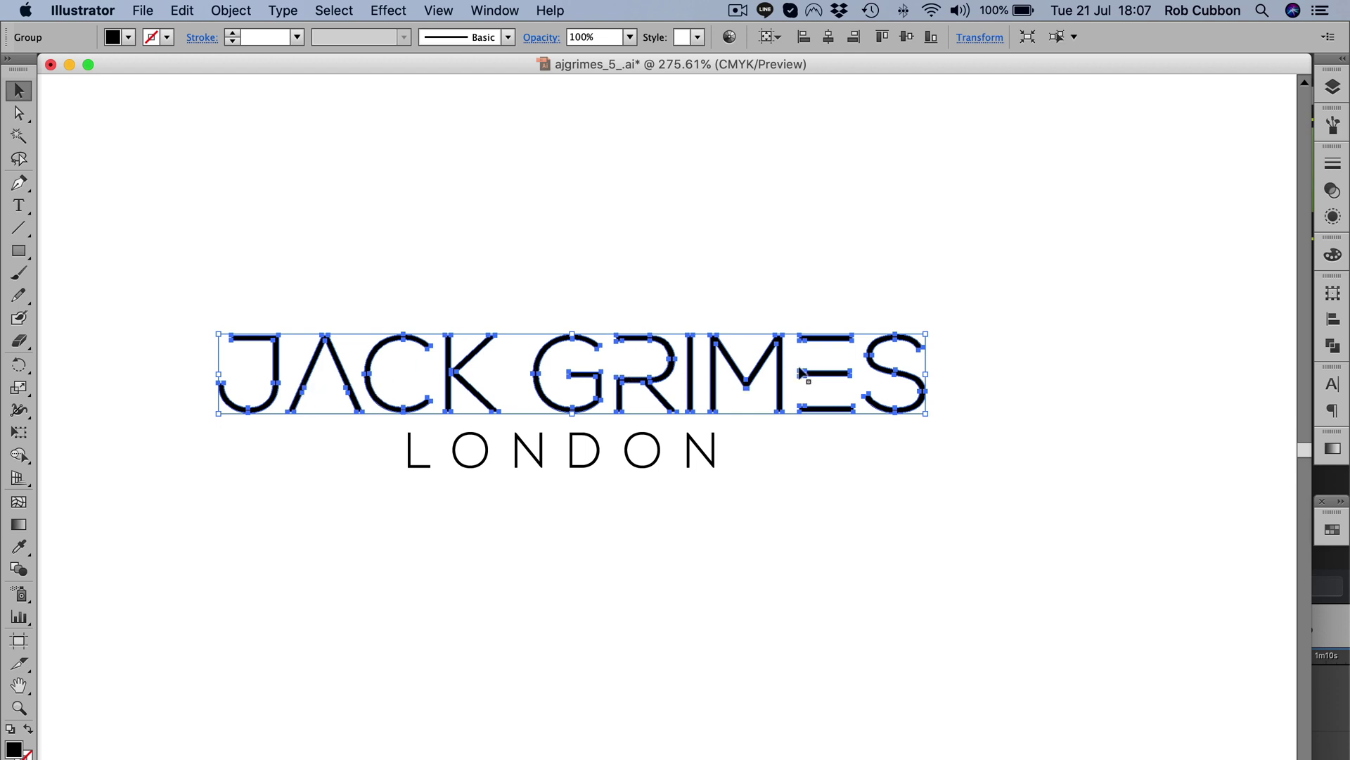
click(808, 423)
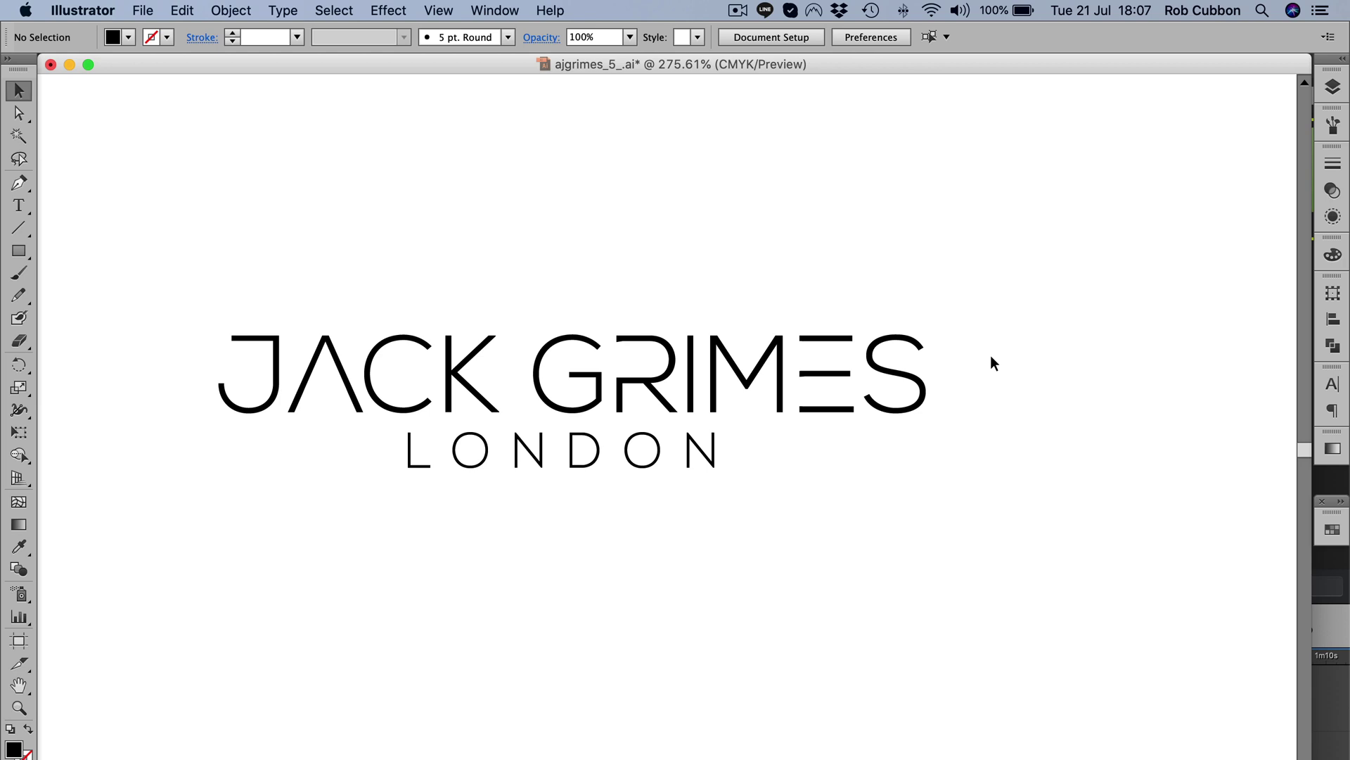
drag(991, 356, 241, 371)
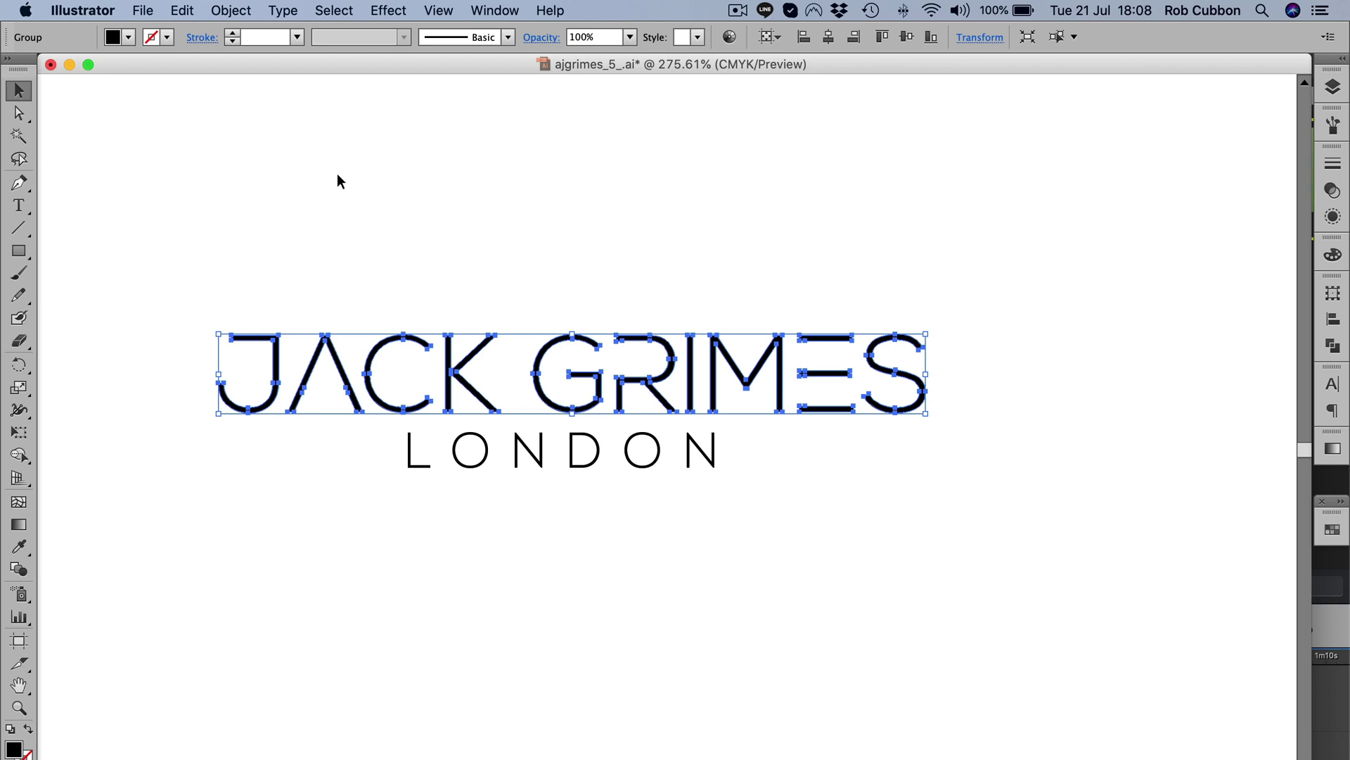
click(494, 10)
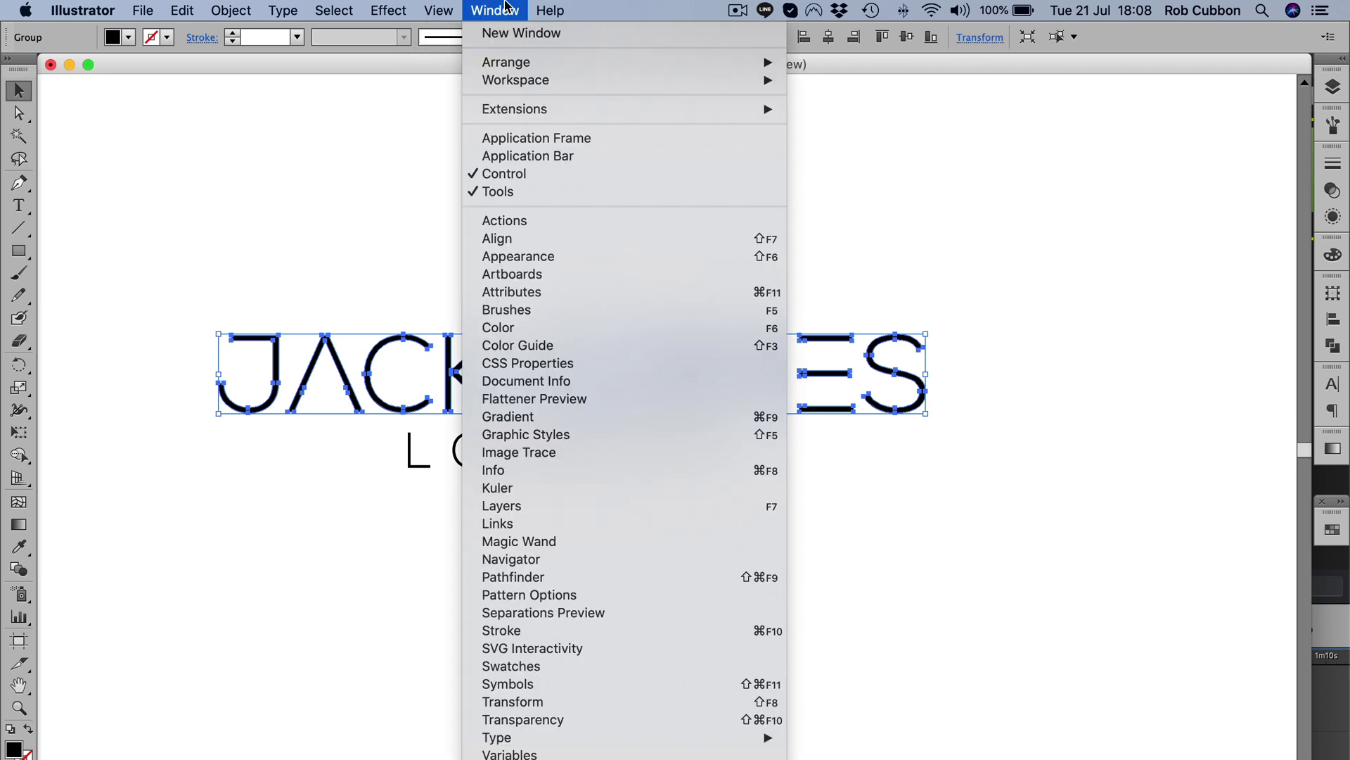
click(543, 631)
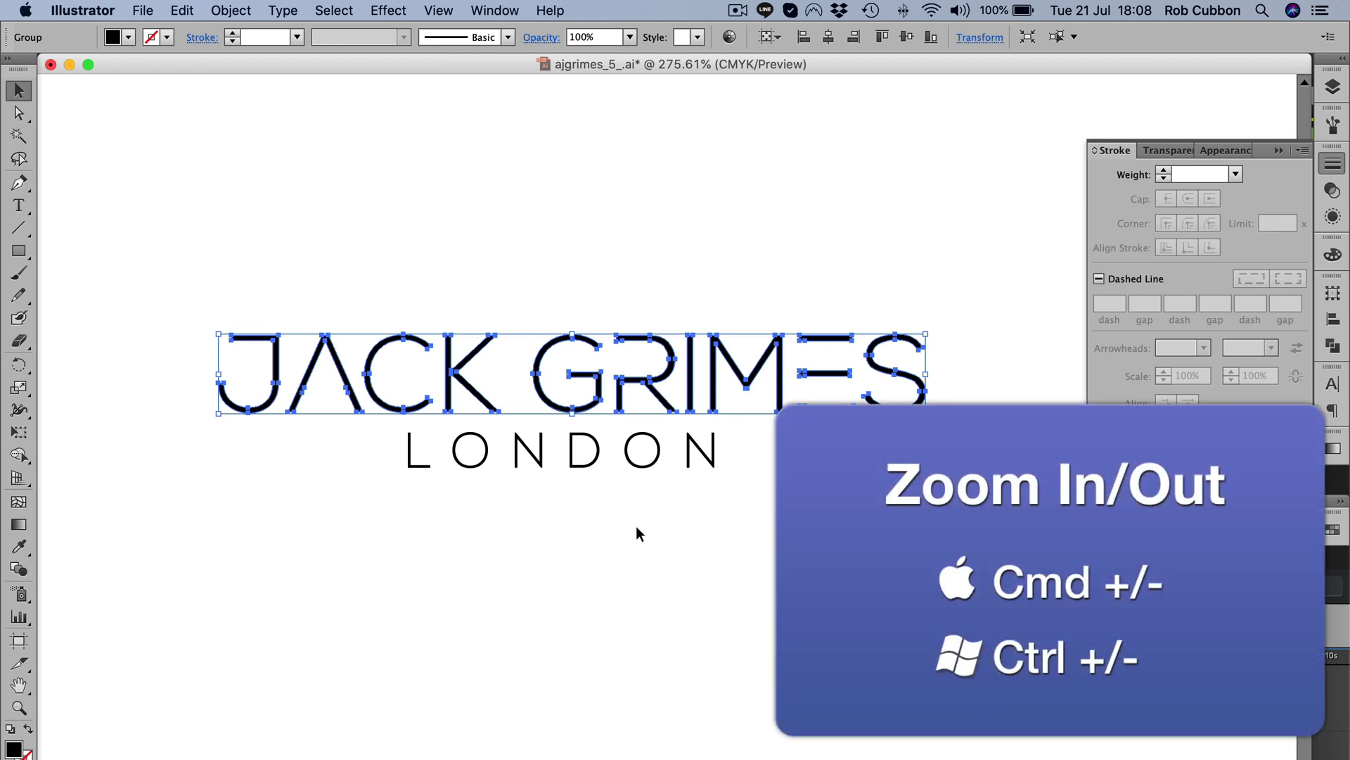
key(super+space)
drag(482, 323, 600, 399)
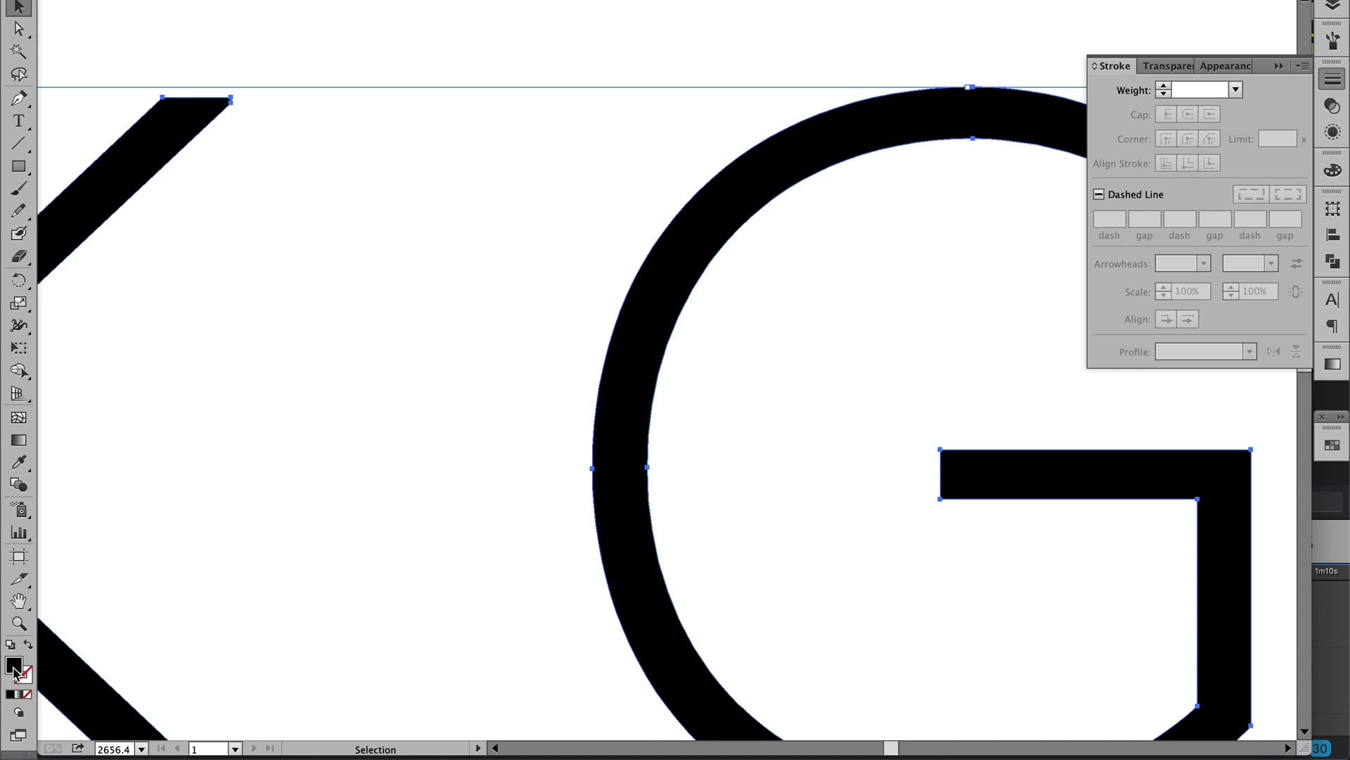
Drag the black fill swatch onto the stroke swatch to stroke the JACK GRIMES letters.
drag(14, 671, 26, 673)
drag(25, 674, 24, 674)
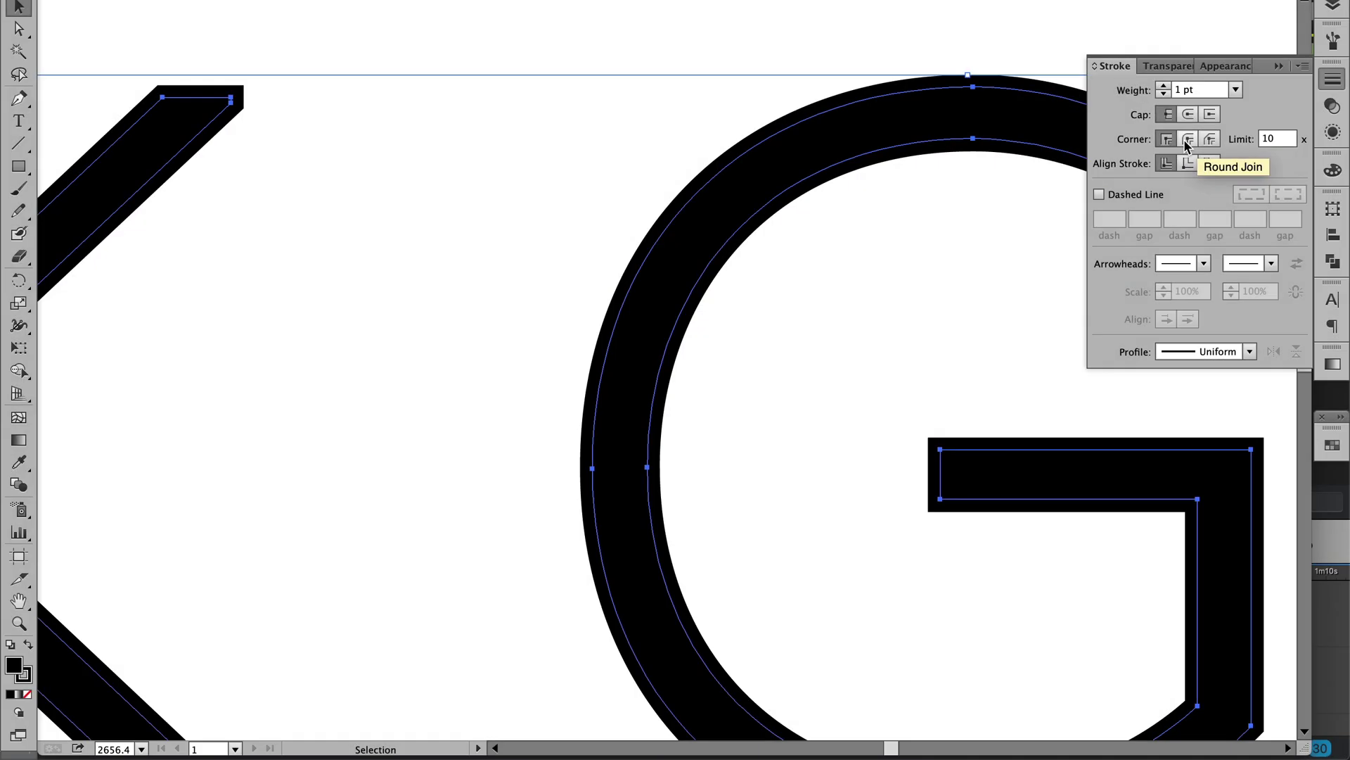
Try Round then Miter join, and Outside and Inside alignment, ending on Miter join with centred stroke.
click(1185, 139)
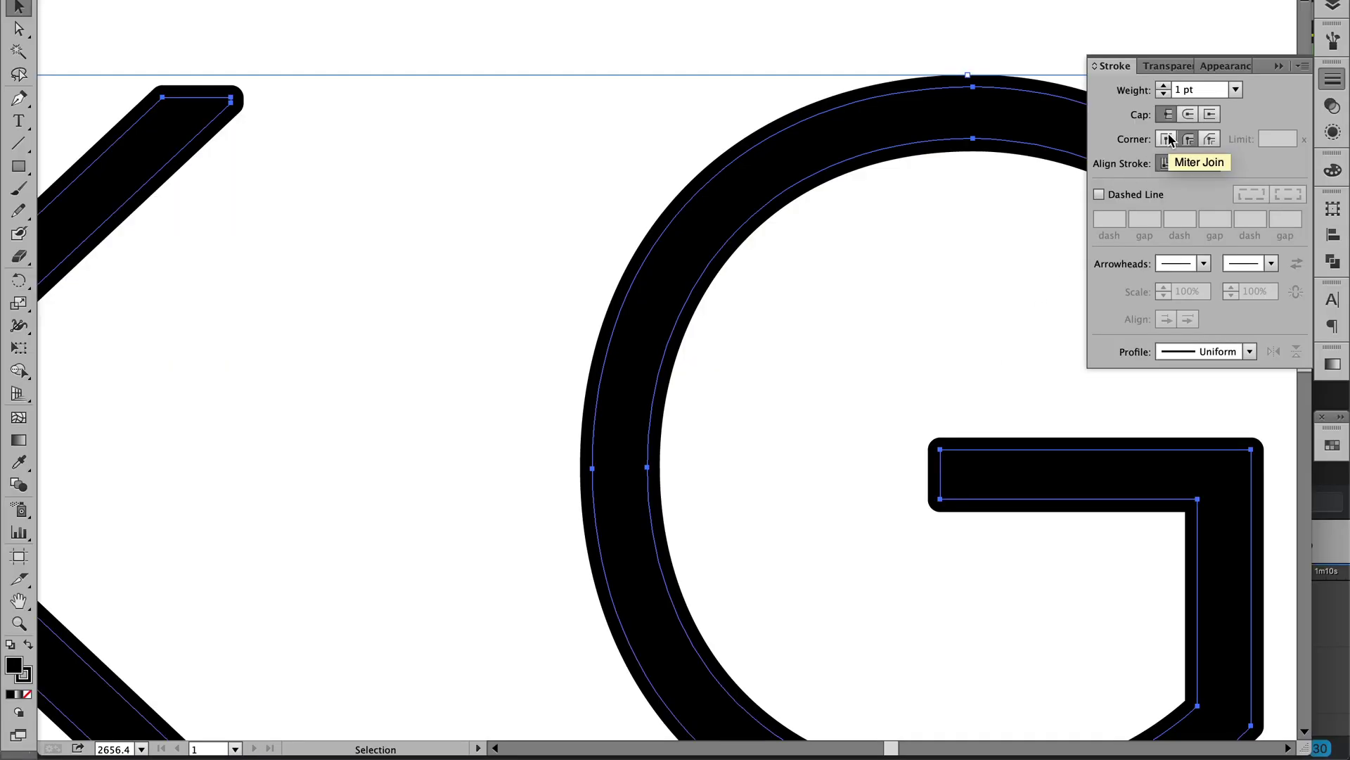
click(1167, 140)
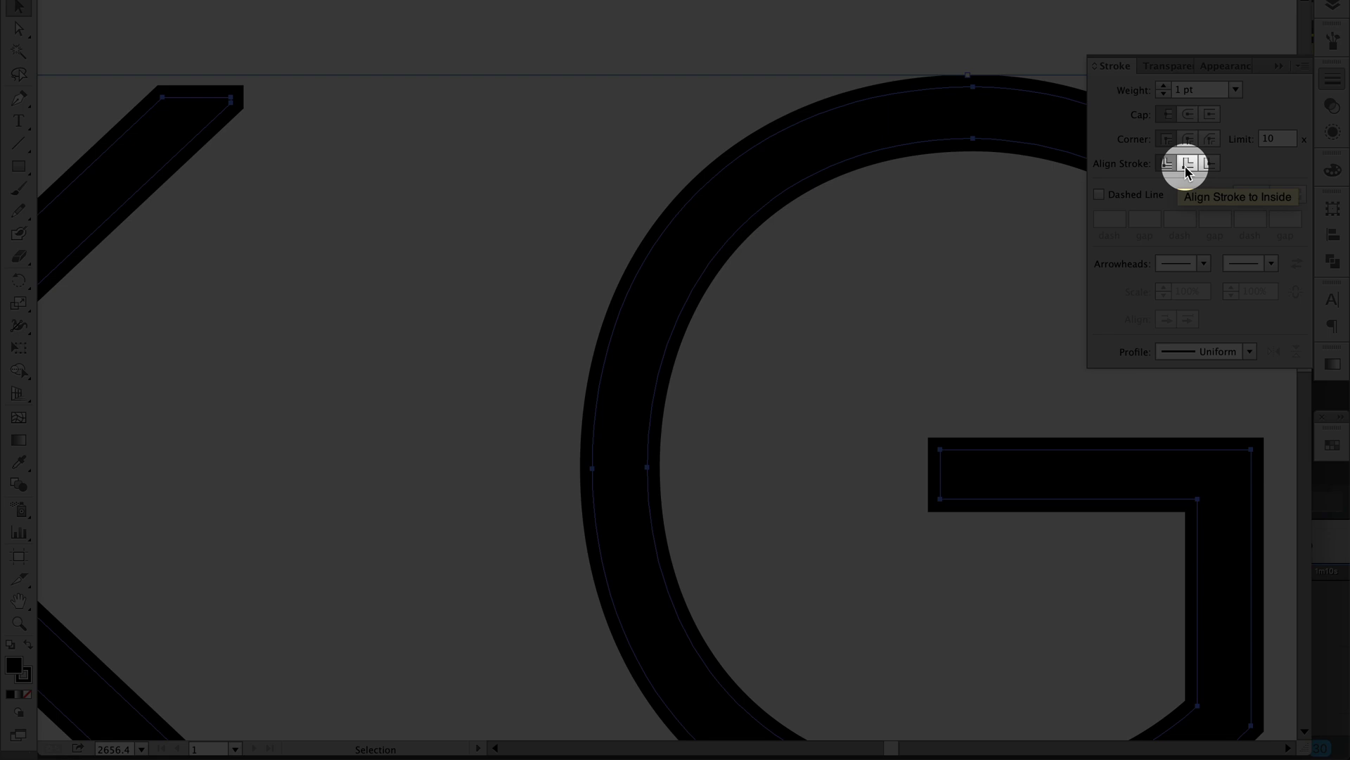
click(1209, 164)
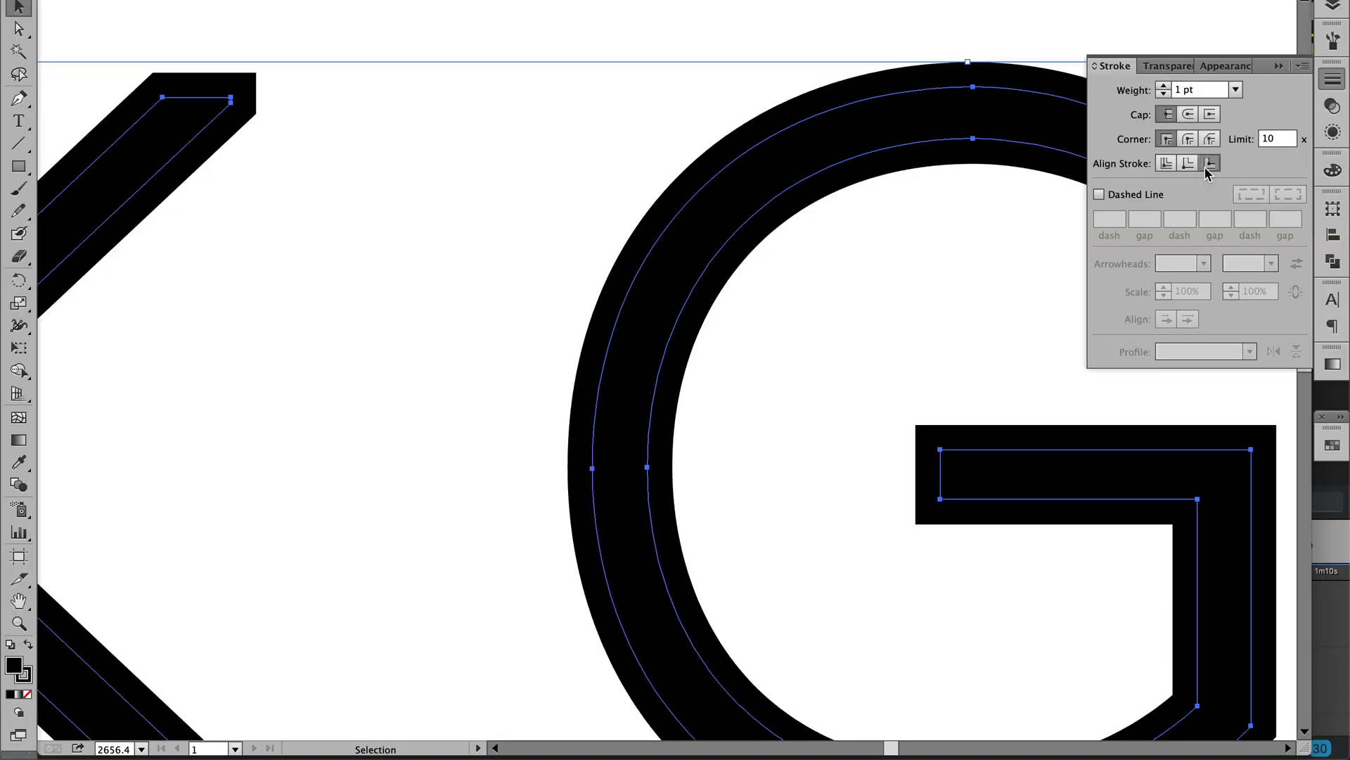
click(1188, 164)
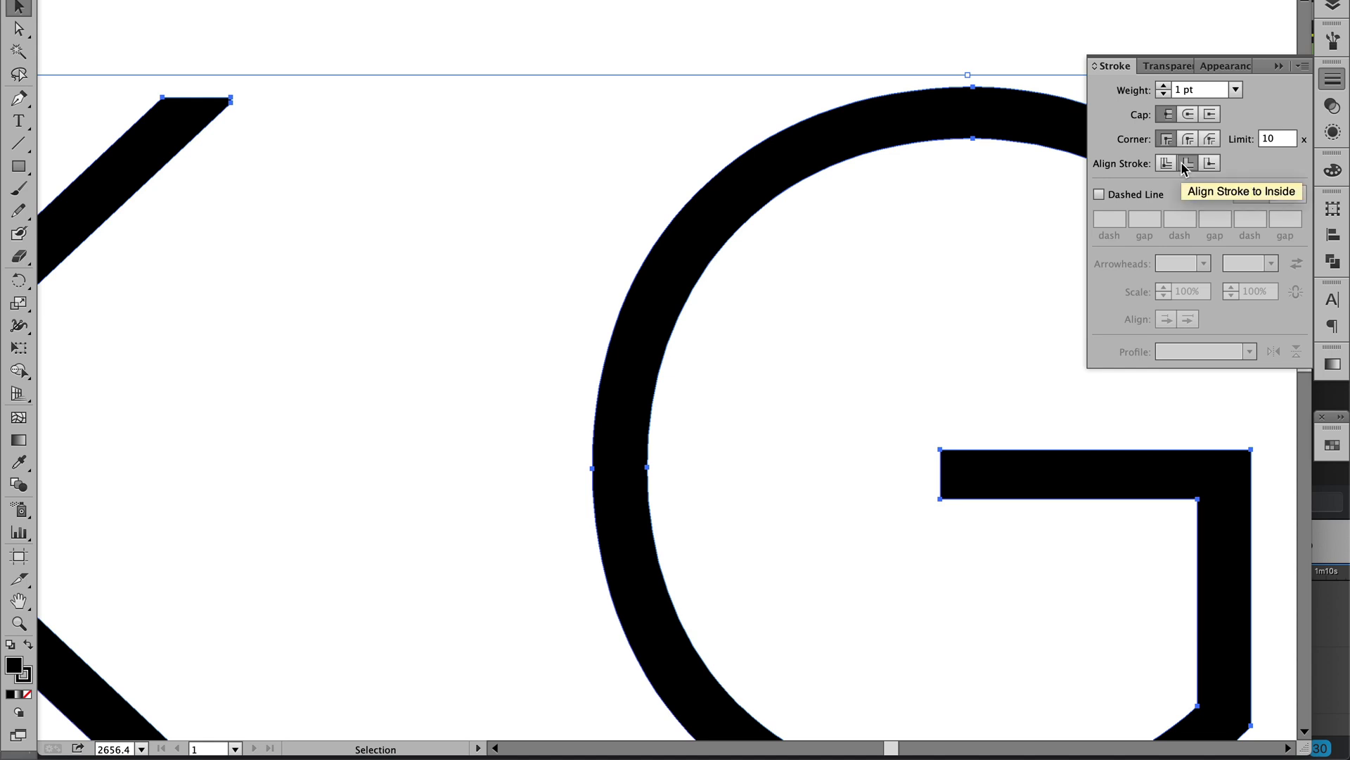
click(1167, 164)
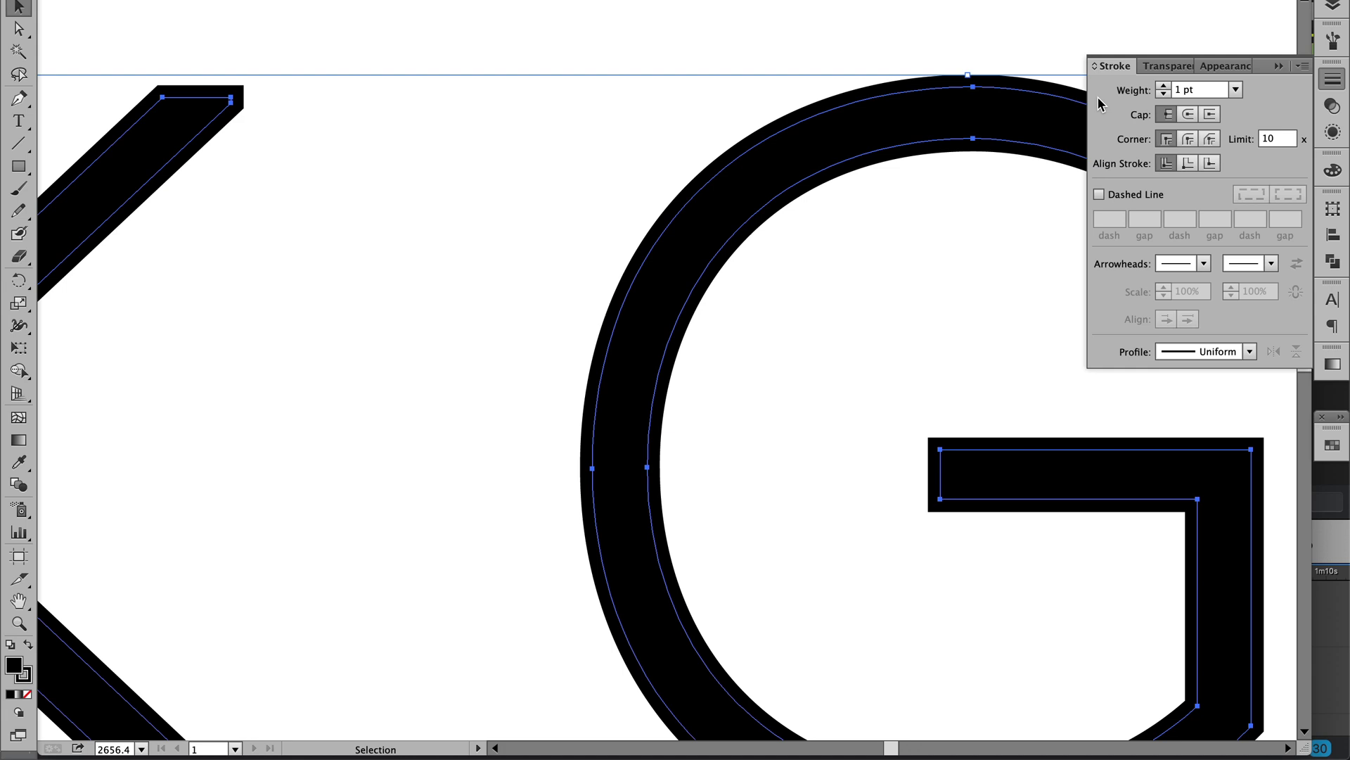
Fit the logo in the window, undo a stray change, and reselect the JACK GRIMES letters.
key(a)
key(super+0)
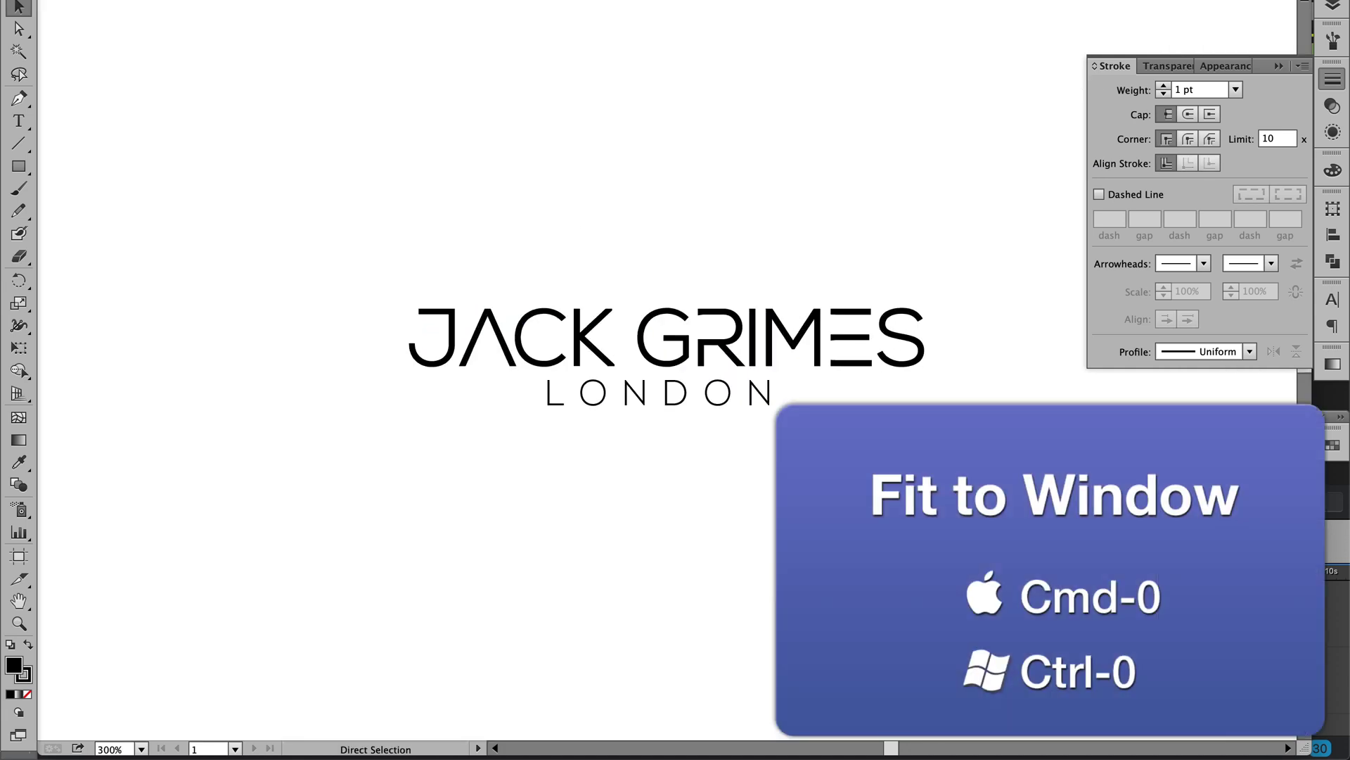
key(super+equal)
key(super+equal)
key(super+equal)
key(super+equal)
key(super+equal)
key(super+minus)
key(super+minus)
key(v)
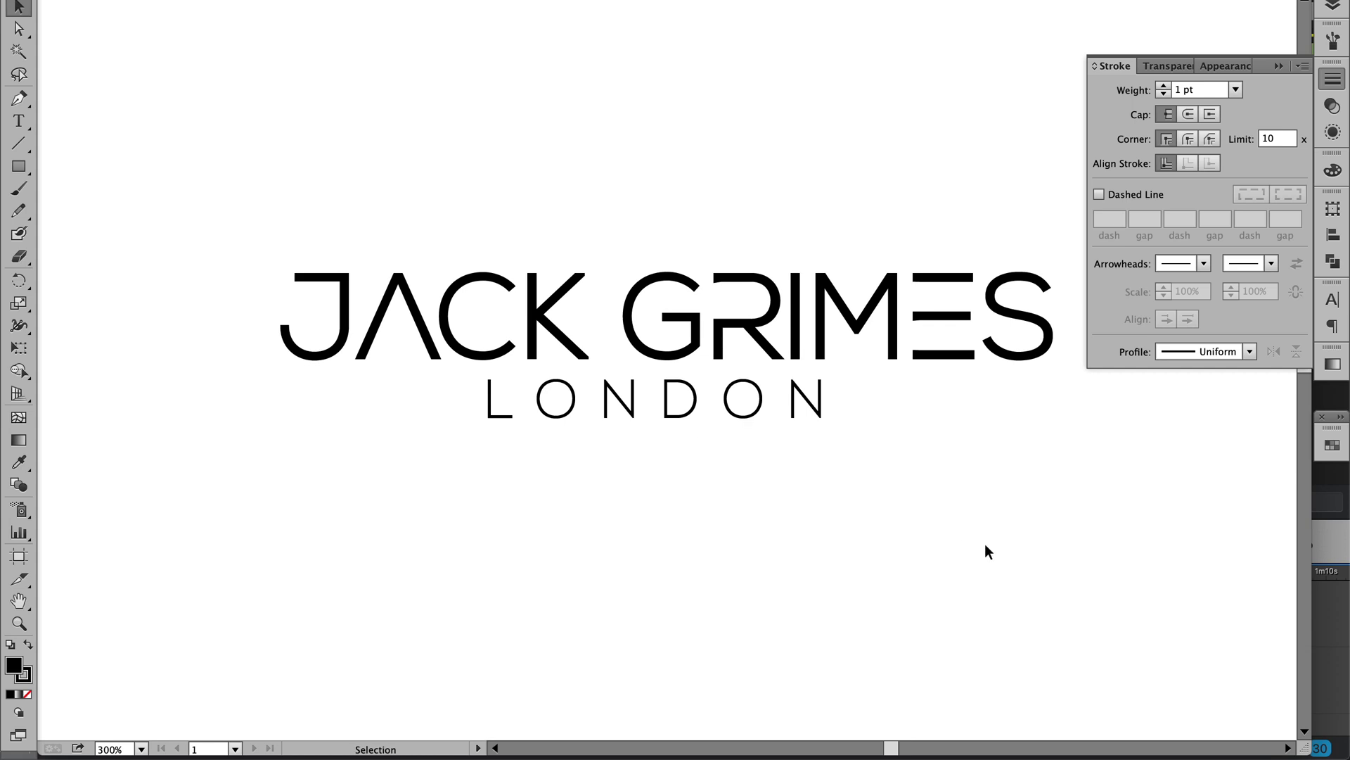
click(1326, 81)
key(super+z)
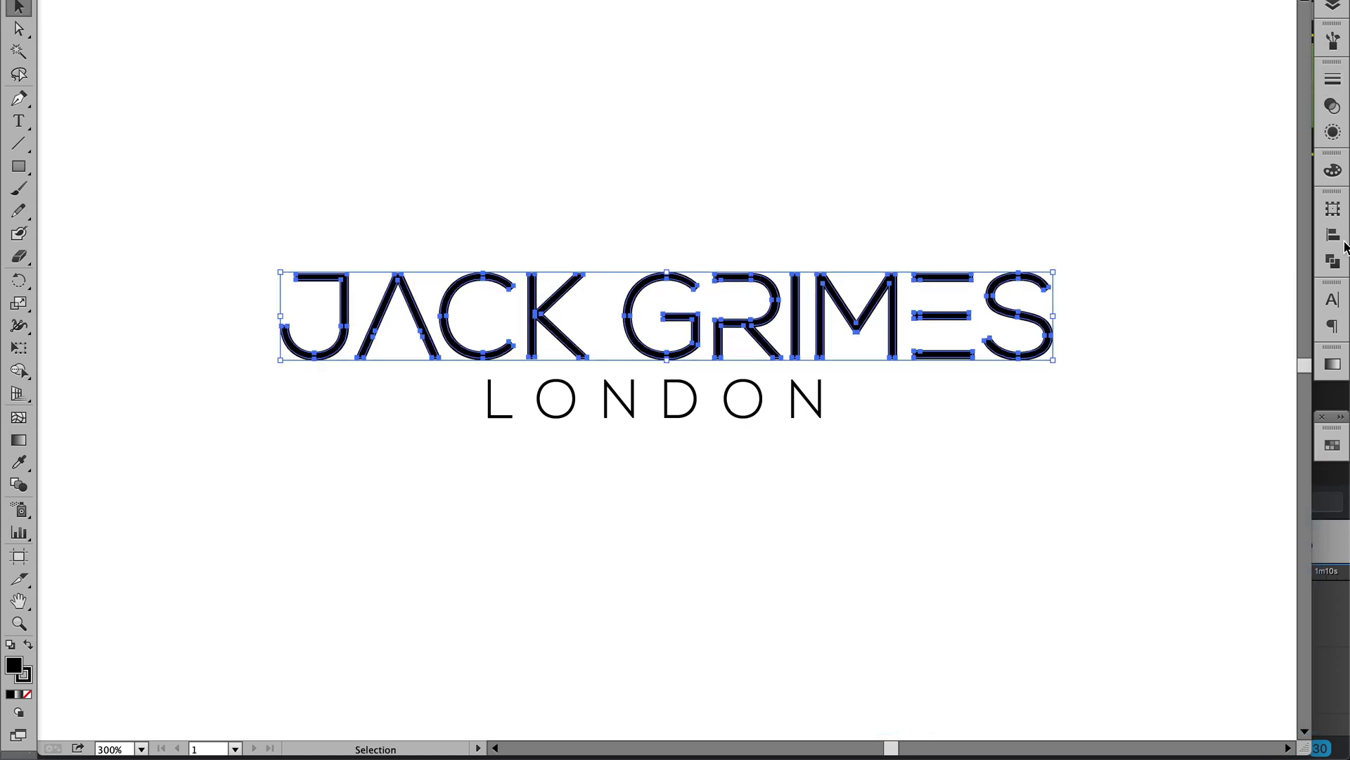
click(1149, 340)
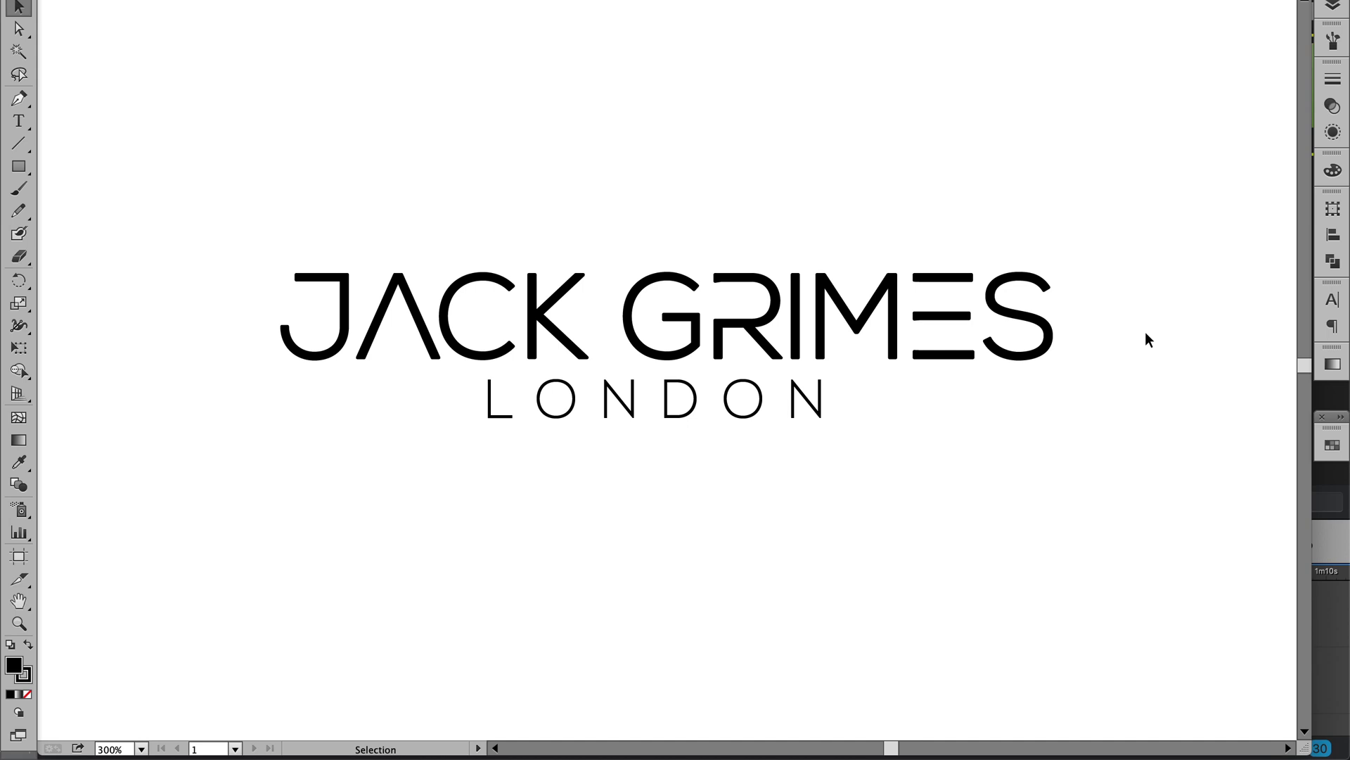
drag(1118, 289, 383, 311)
Set the JACK GRIMES stroke weight to 2 pt, change the corner join, and deselect.
click(1333, 79)
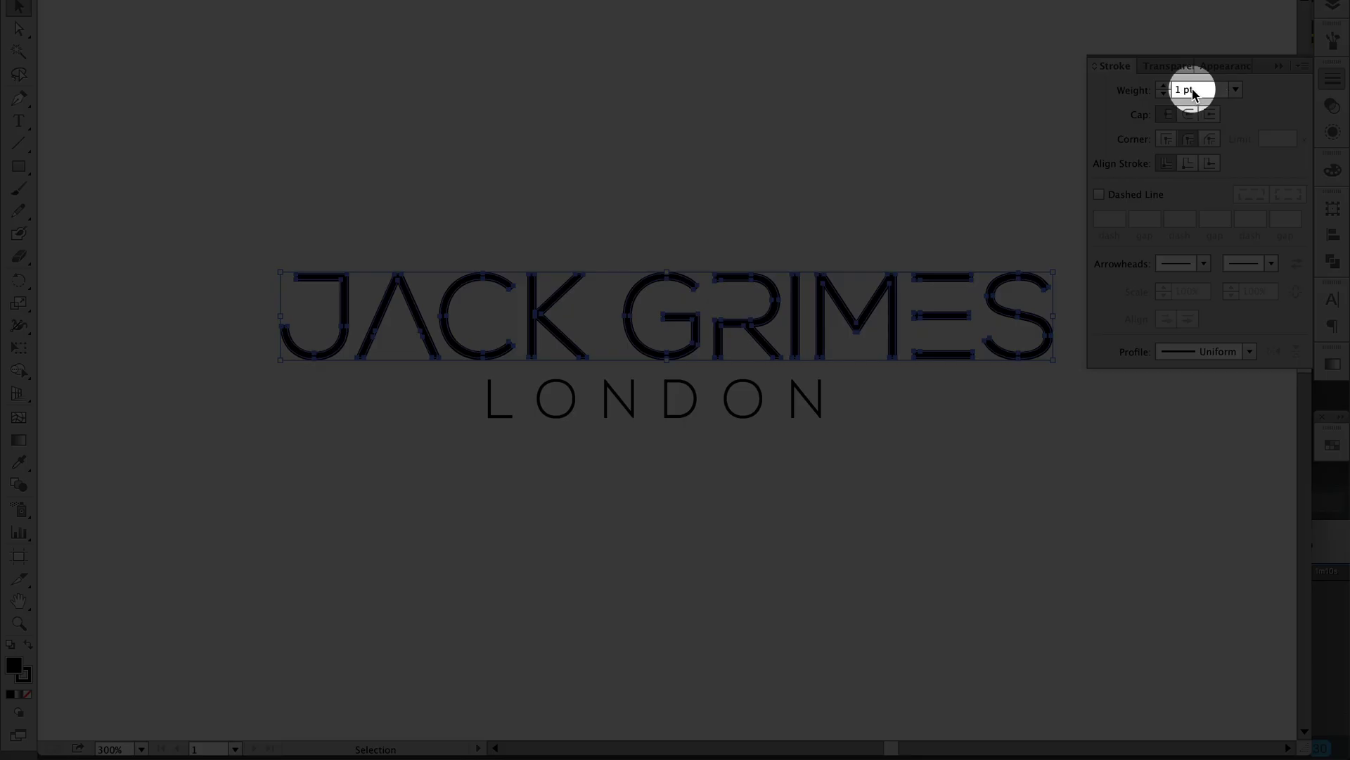
click(1181, 90)
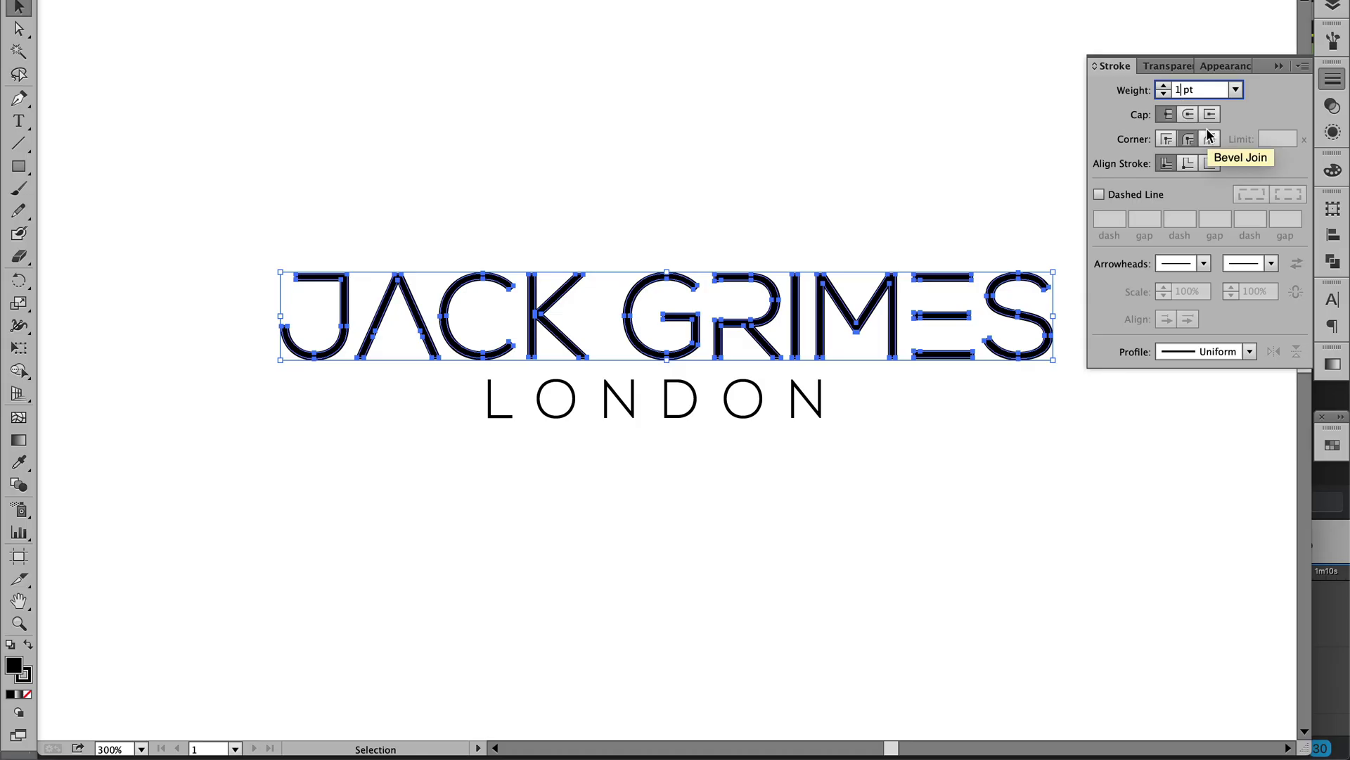
key(BackSpace)
text(2)
key(Return)
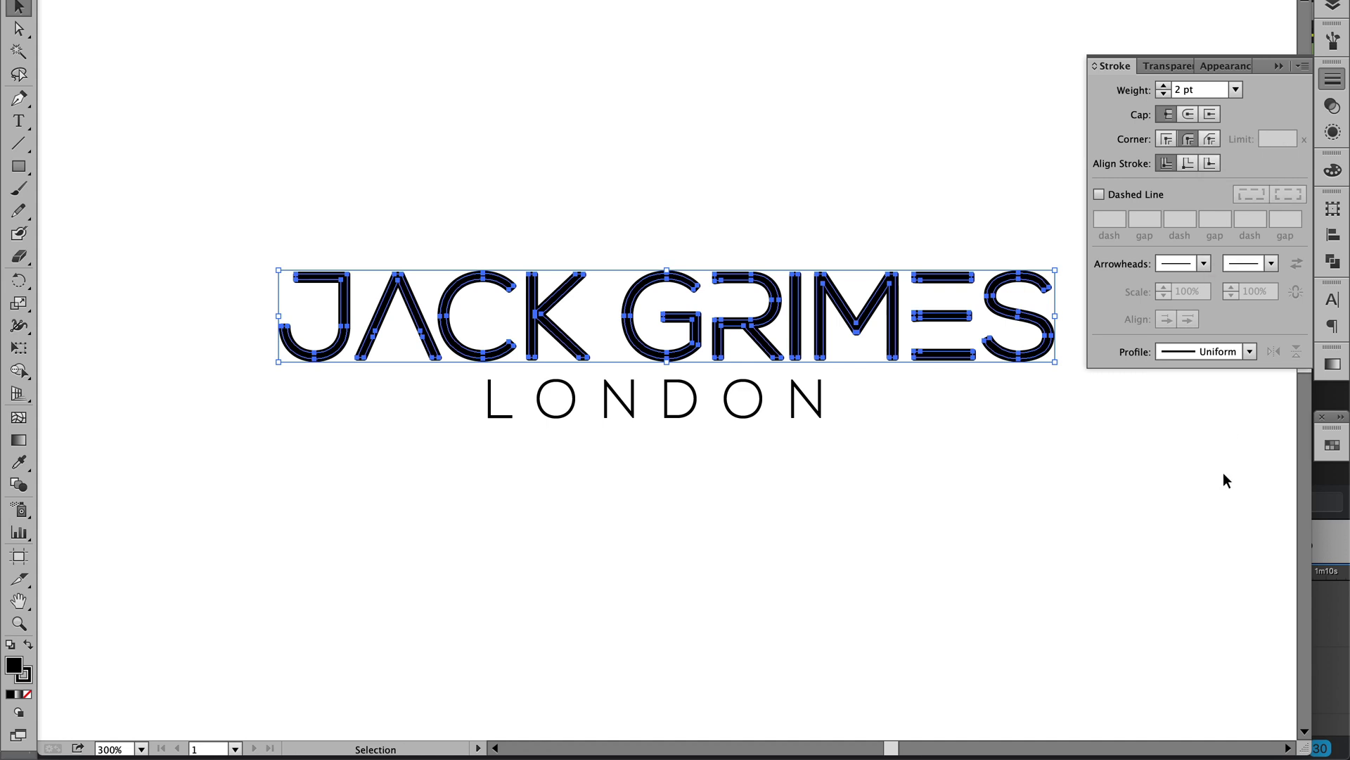
click(1158, 491)
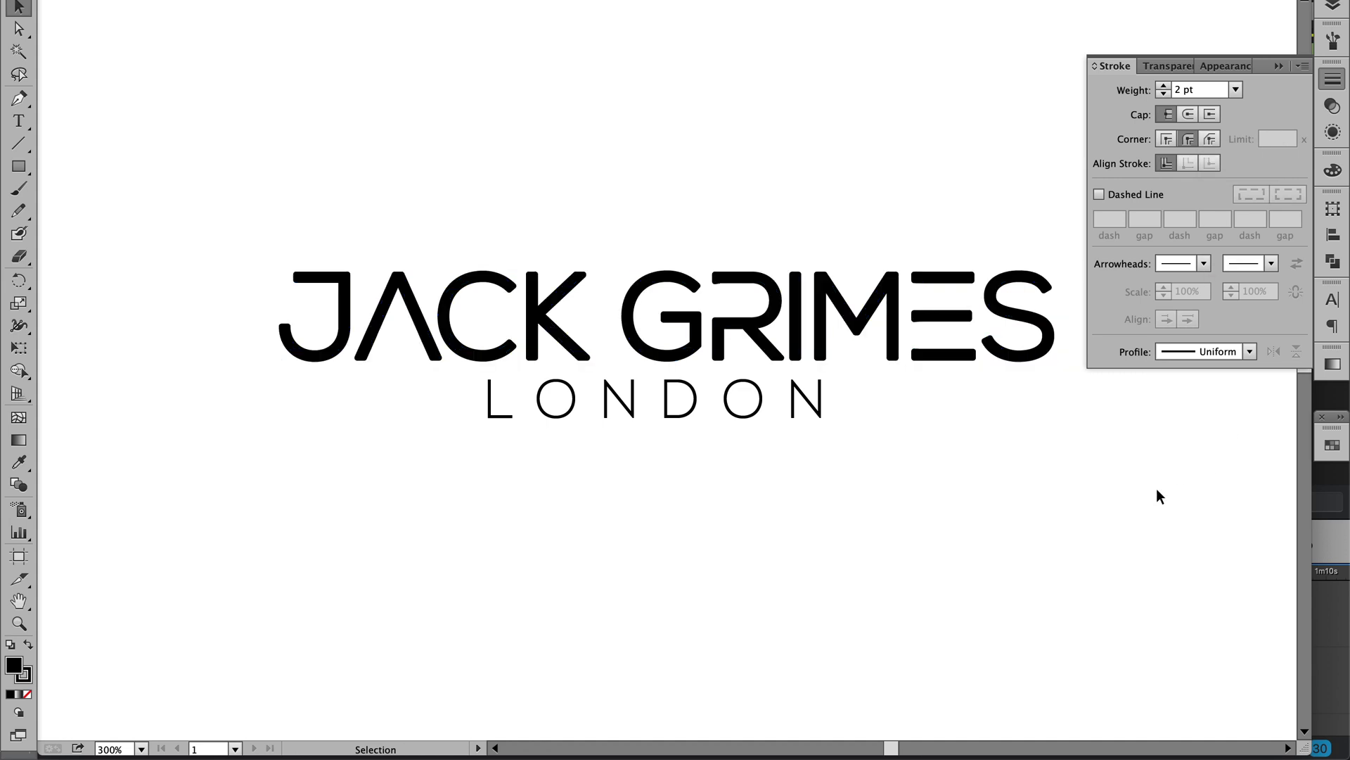
click(1167, 144)
click(1186, 375)
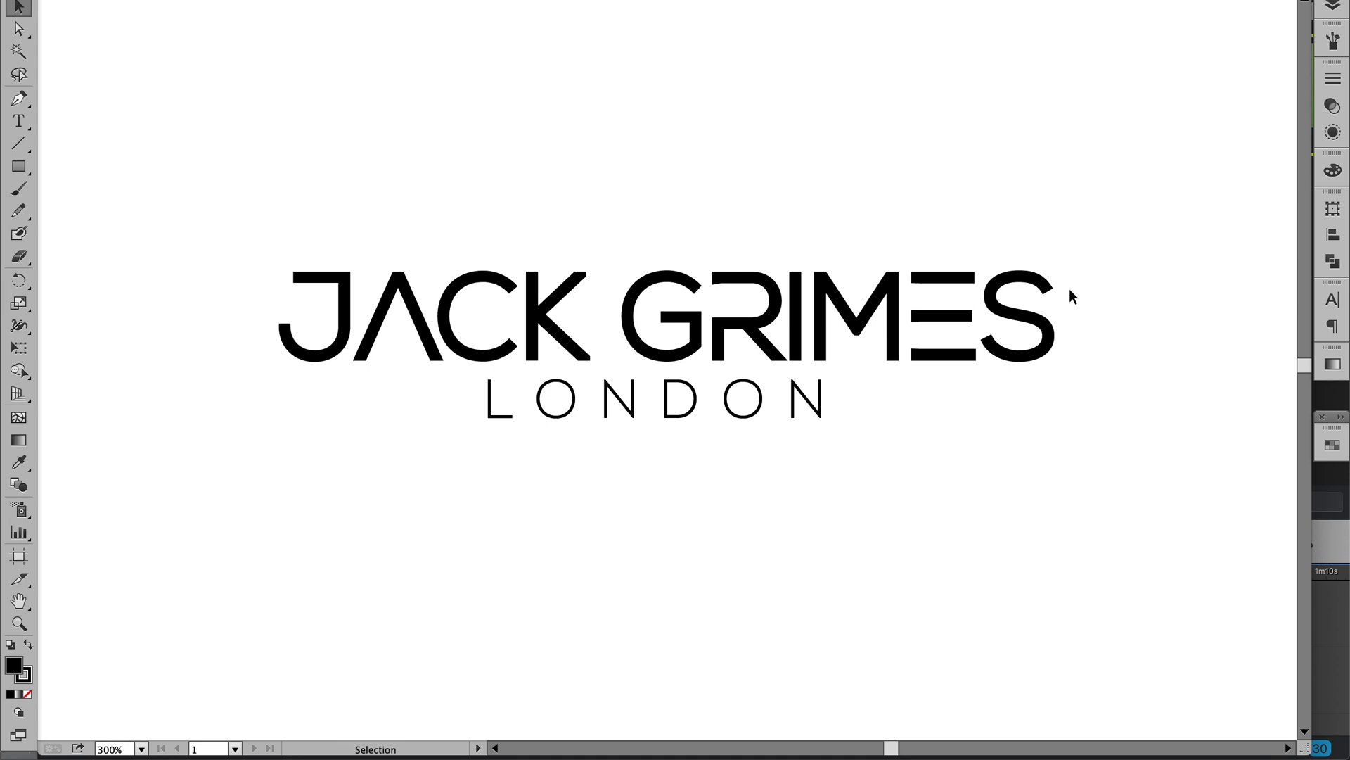
key(ctrl+y)
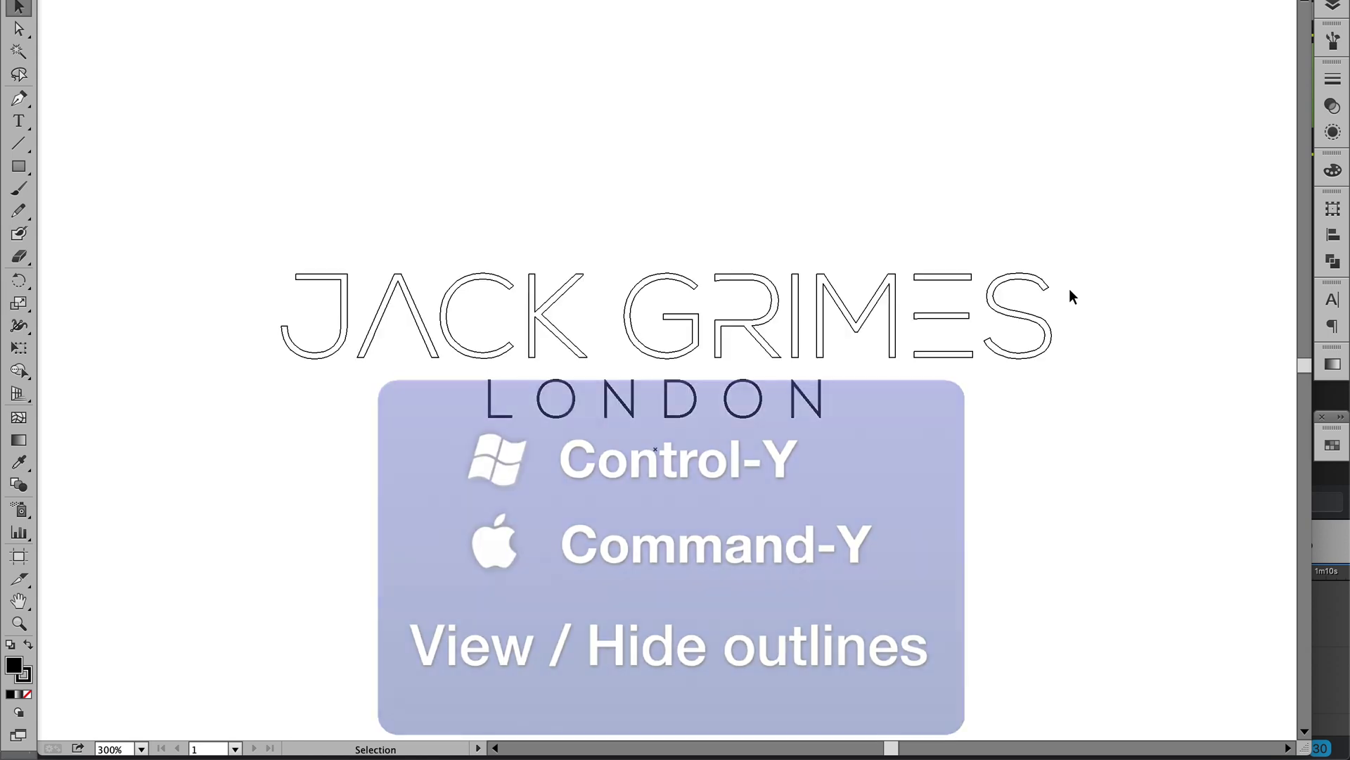
key(ctrl+y)
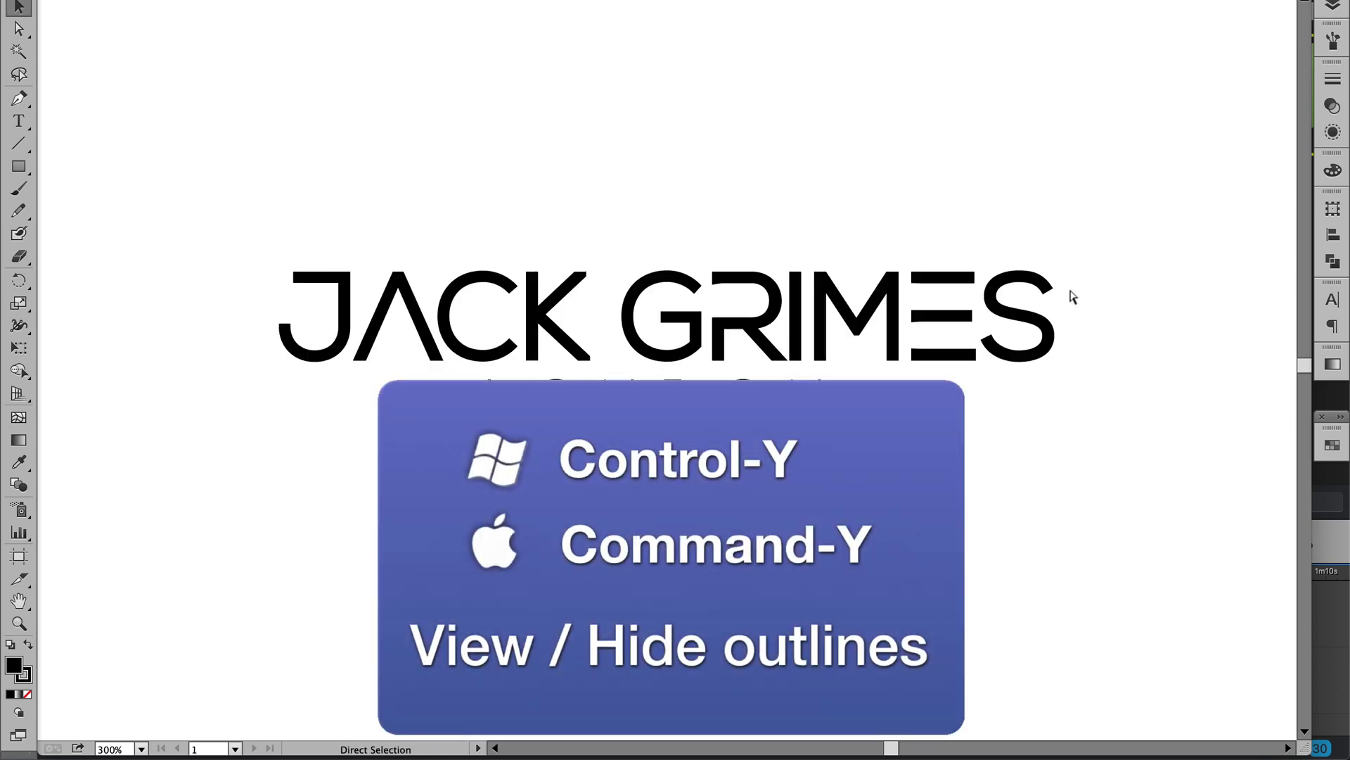
key(ctrl+y)
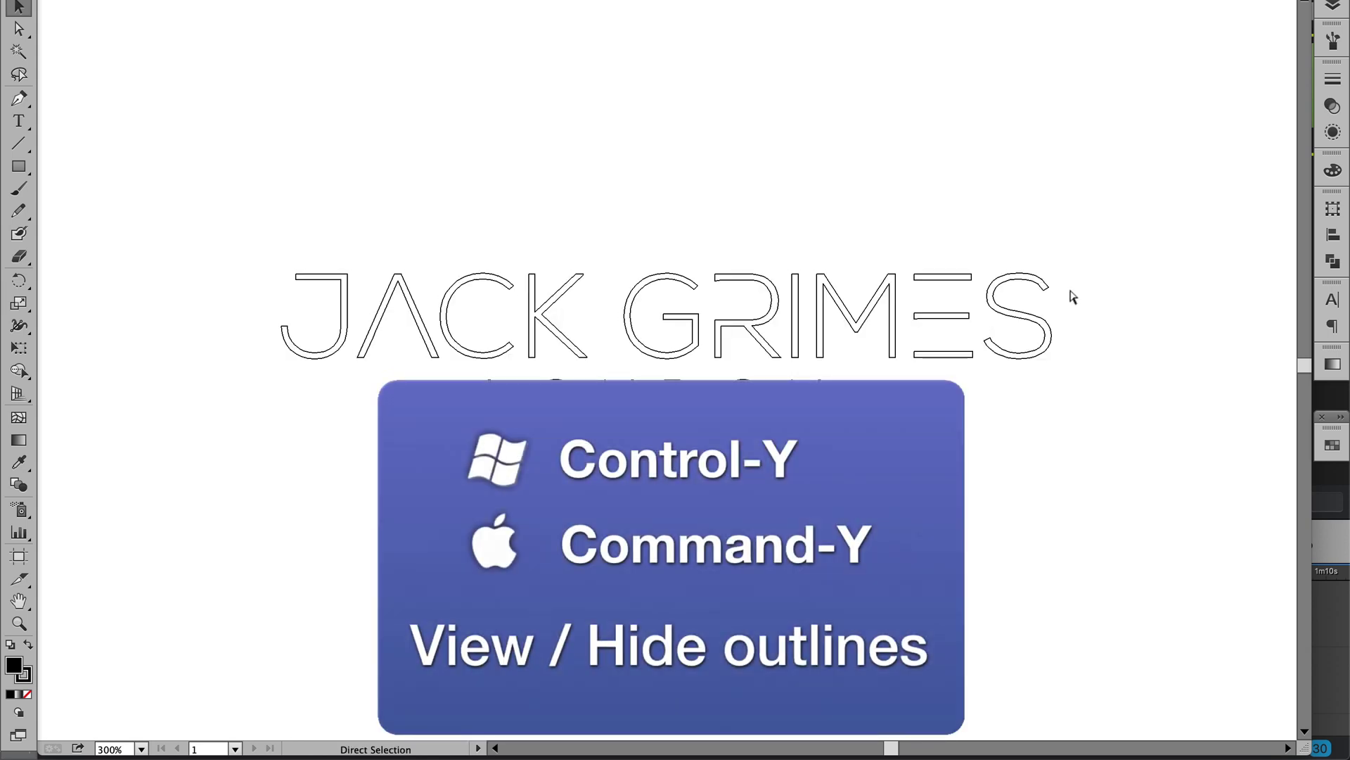
key(ctrl+y)
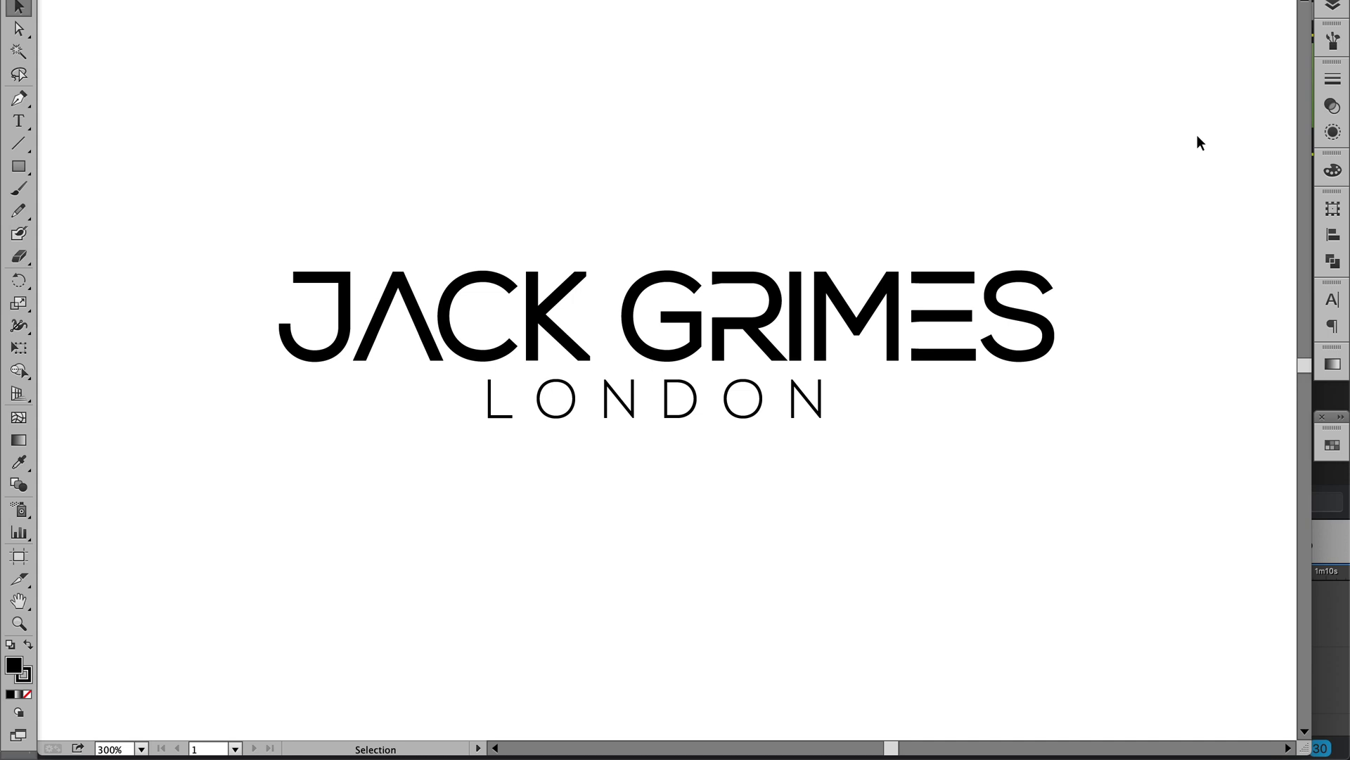
key(ctrl+y)
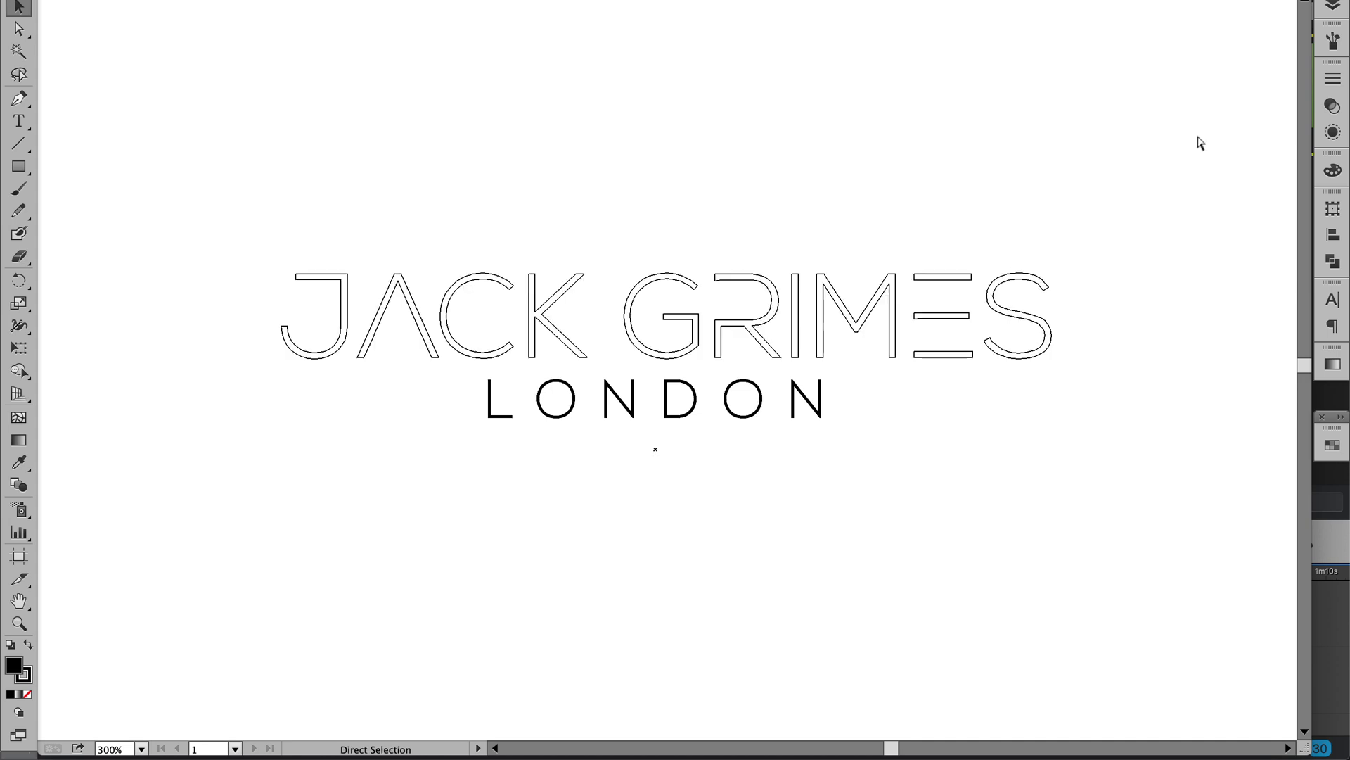
Select the JACK GRIMES paths, set the stroke weight to 1 pt, and inspect the C up close.
key(ctrl+y)
mouse_move(1103, 281)
mouse_down()
mouse_move(302, 316)
mouse_move(206, 294)
mouse_up()
click(1333, 79)
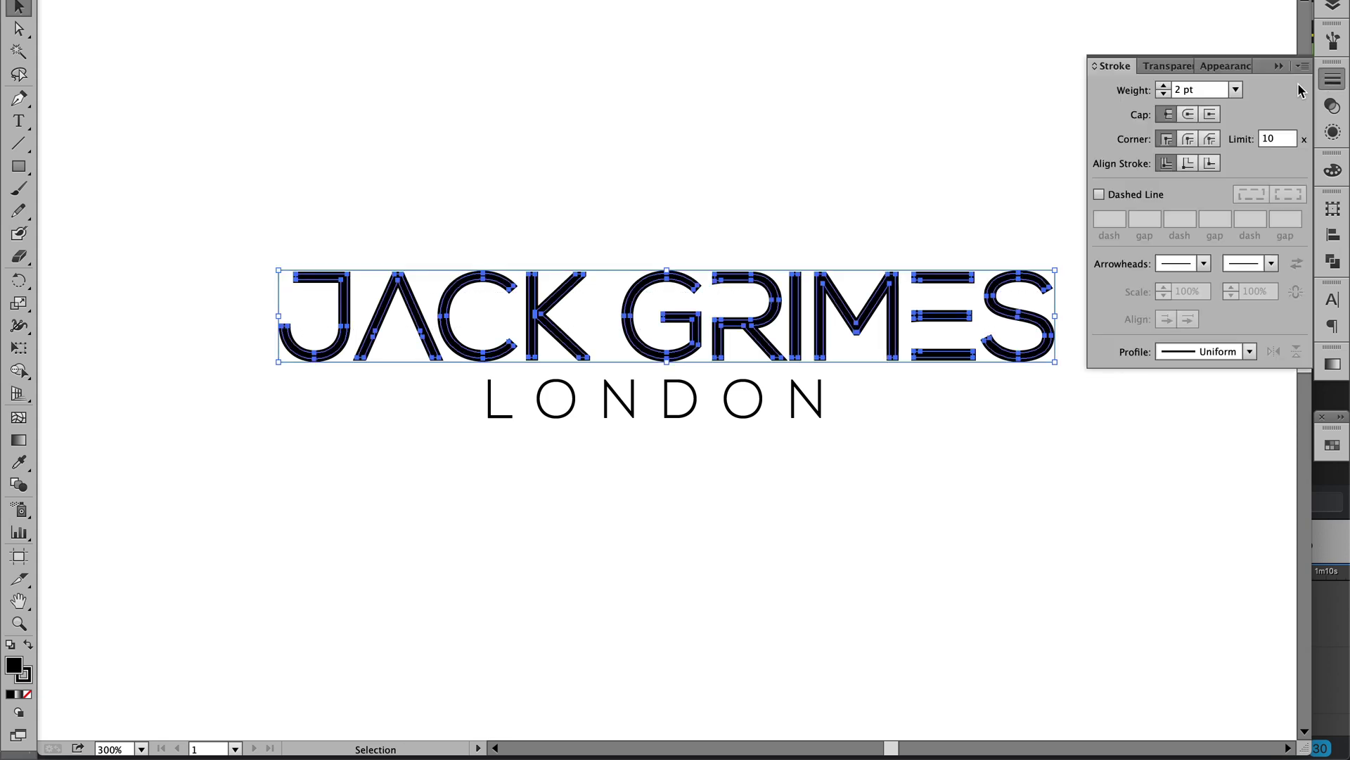
click(1163, 94)
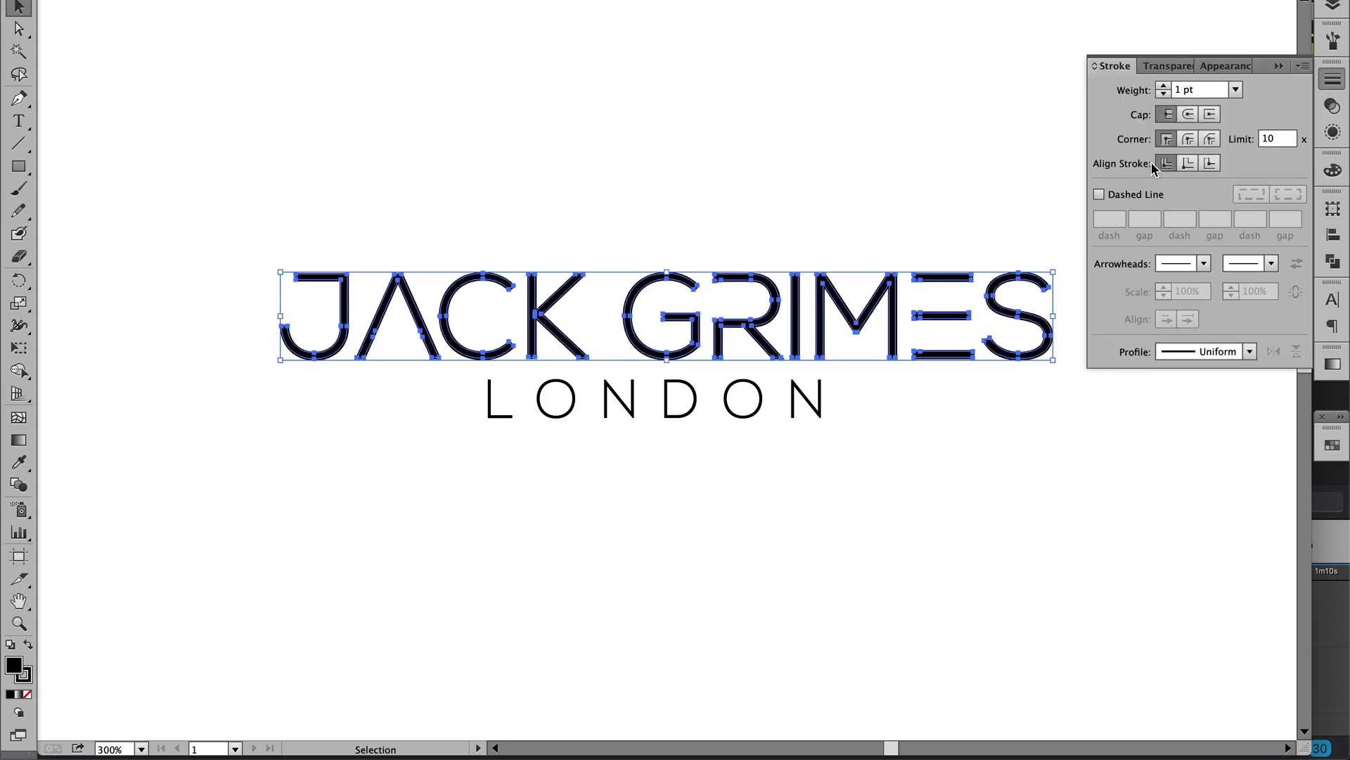
key(ctrl+space)
drag(639, 223, 669, 308)
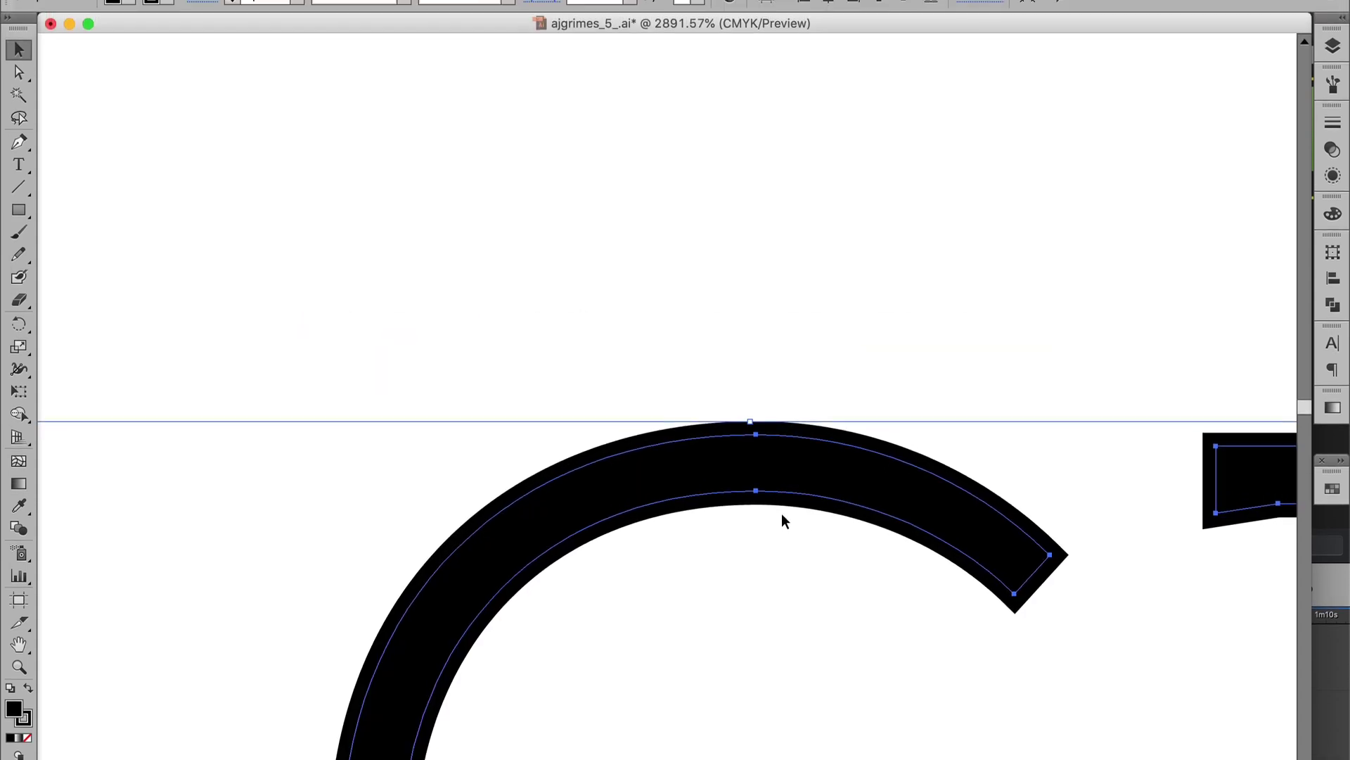
scroll(785, 481, down, 1)
key(super+minus)
key(super+minus)
key(super+minus)
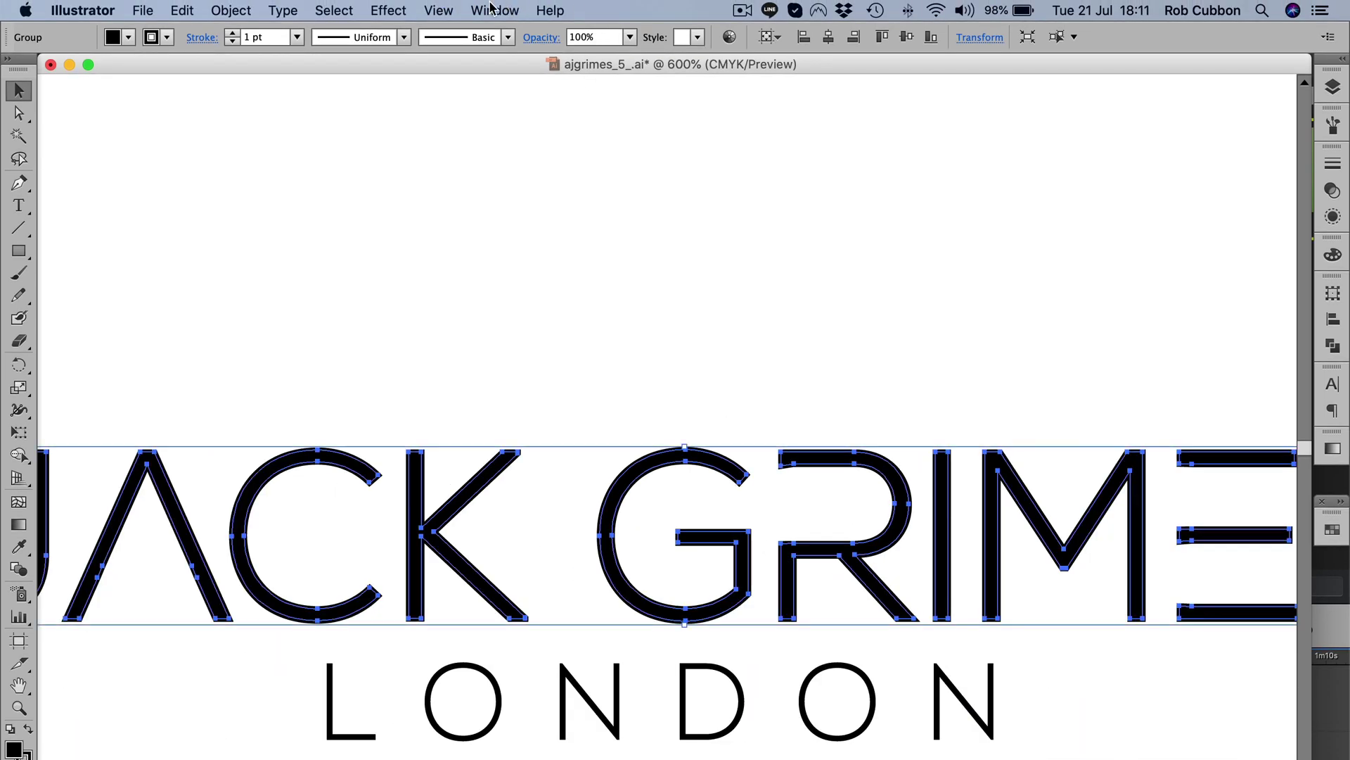
Apply Object > Path > Outline Stroke to the lettering and check the G's outlined arc.
click(224, 10)
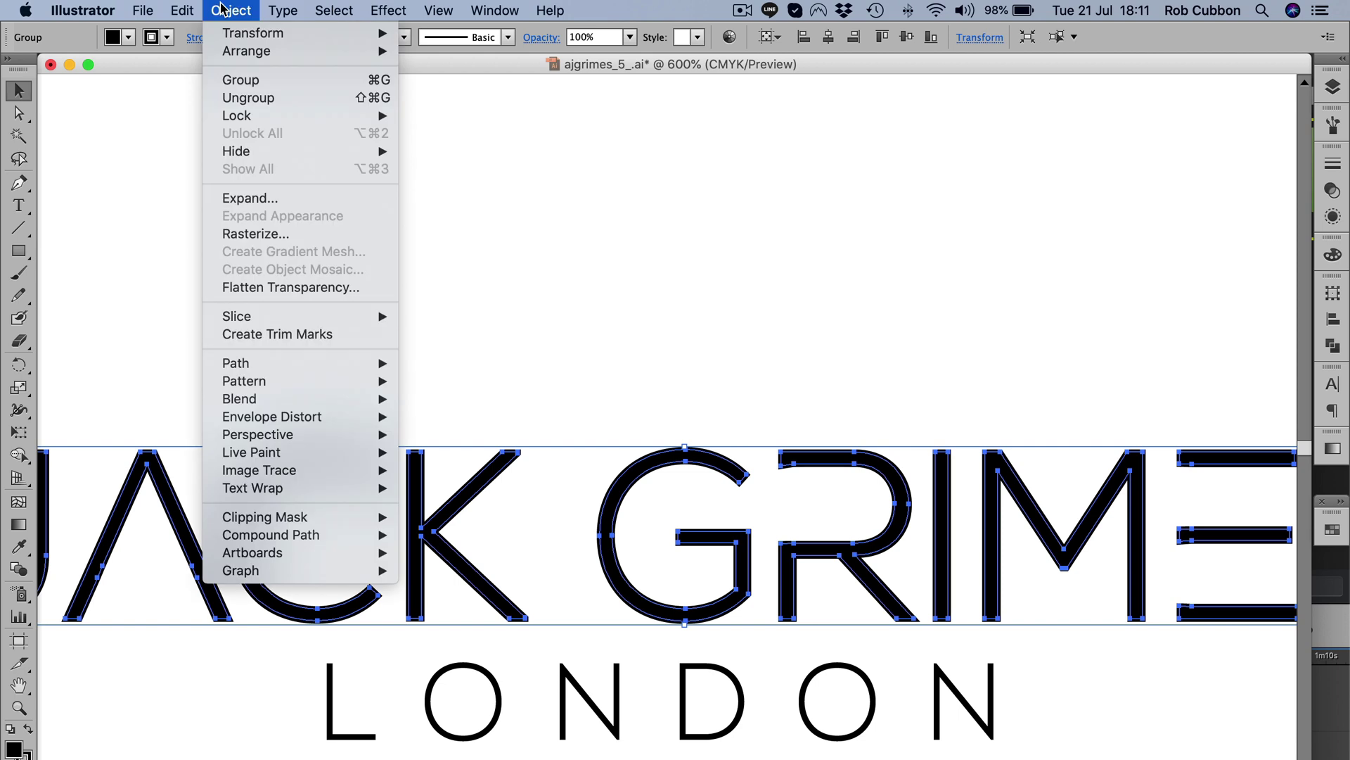
mouse_move(275, 368)
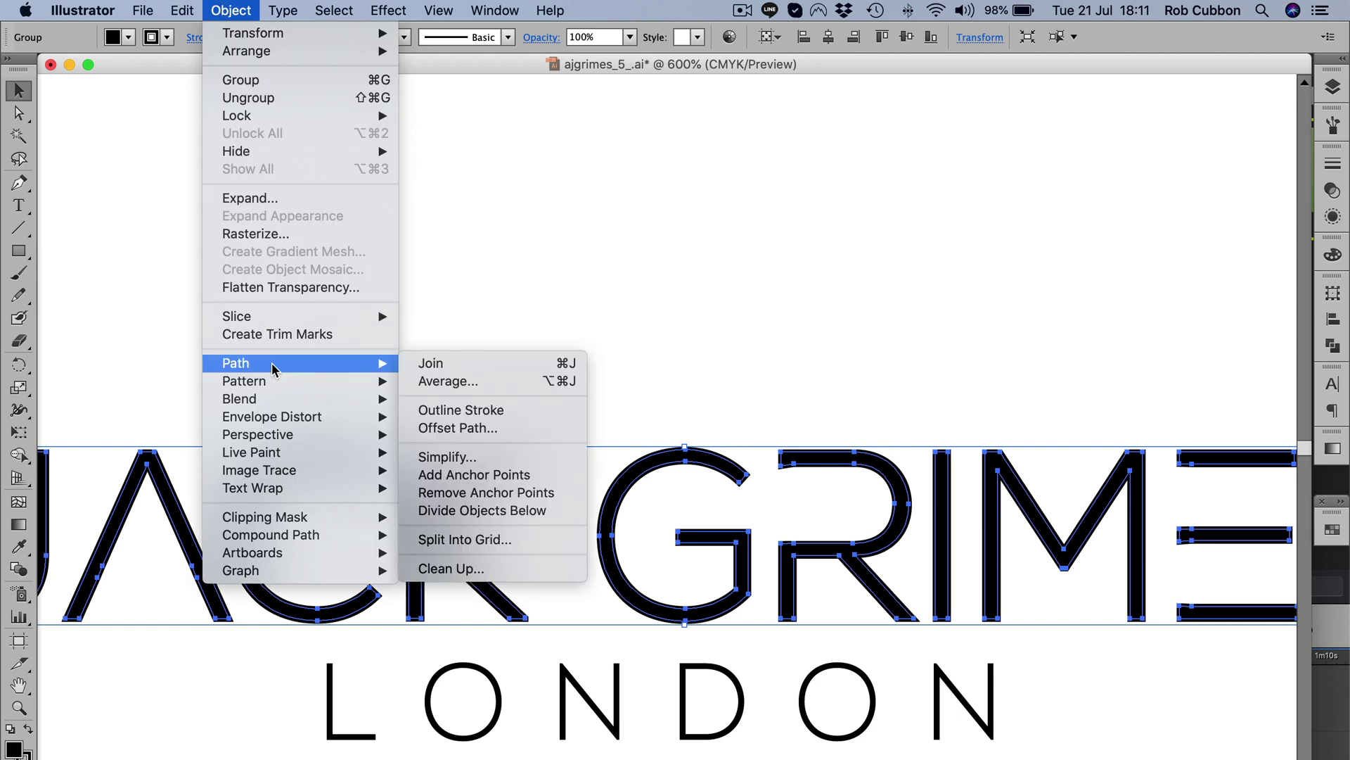
click(445, 411)
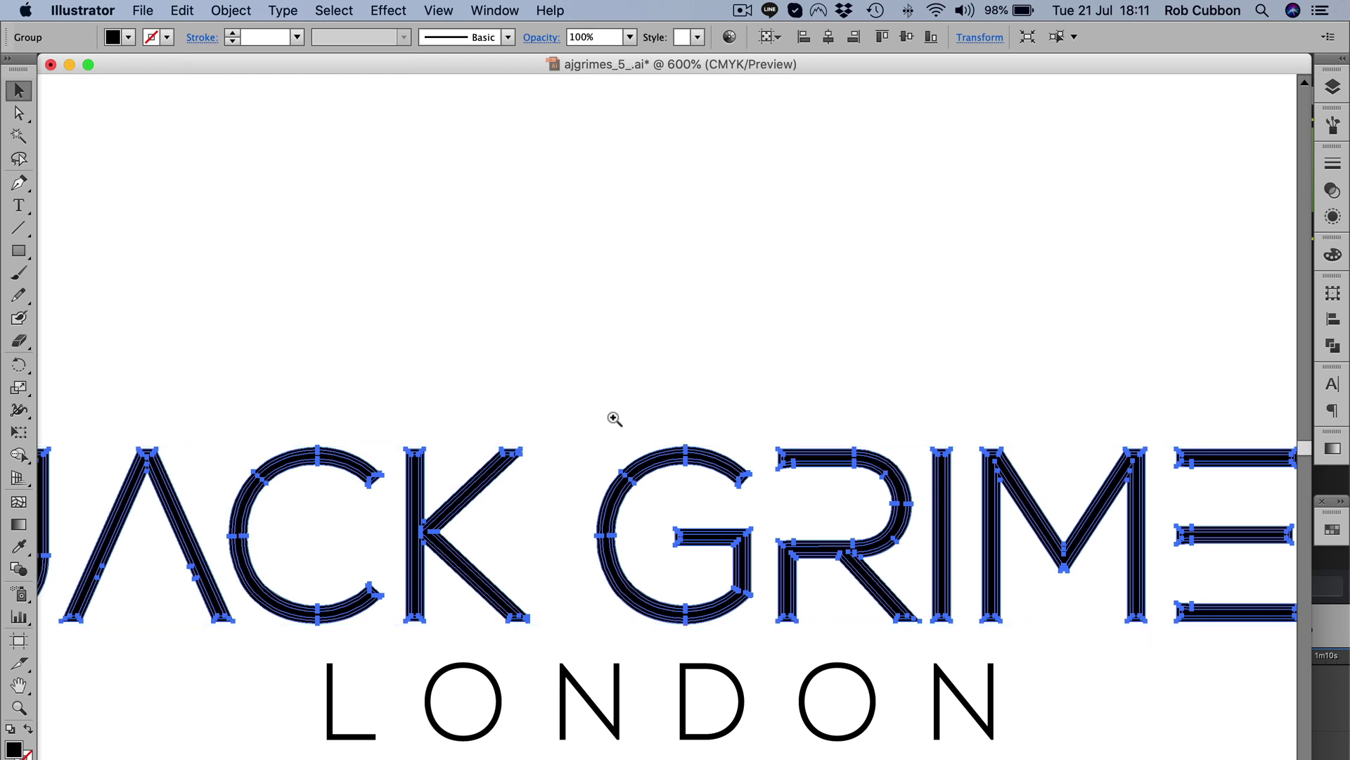
drag(612, 419, 654, 491)
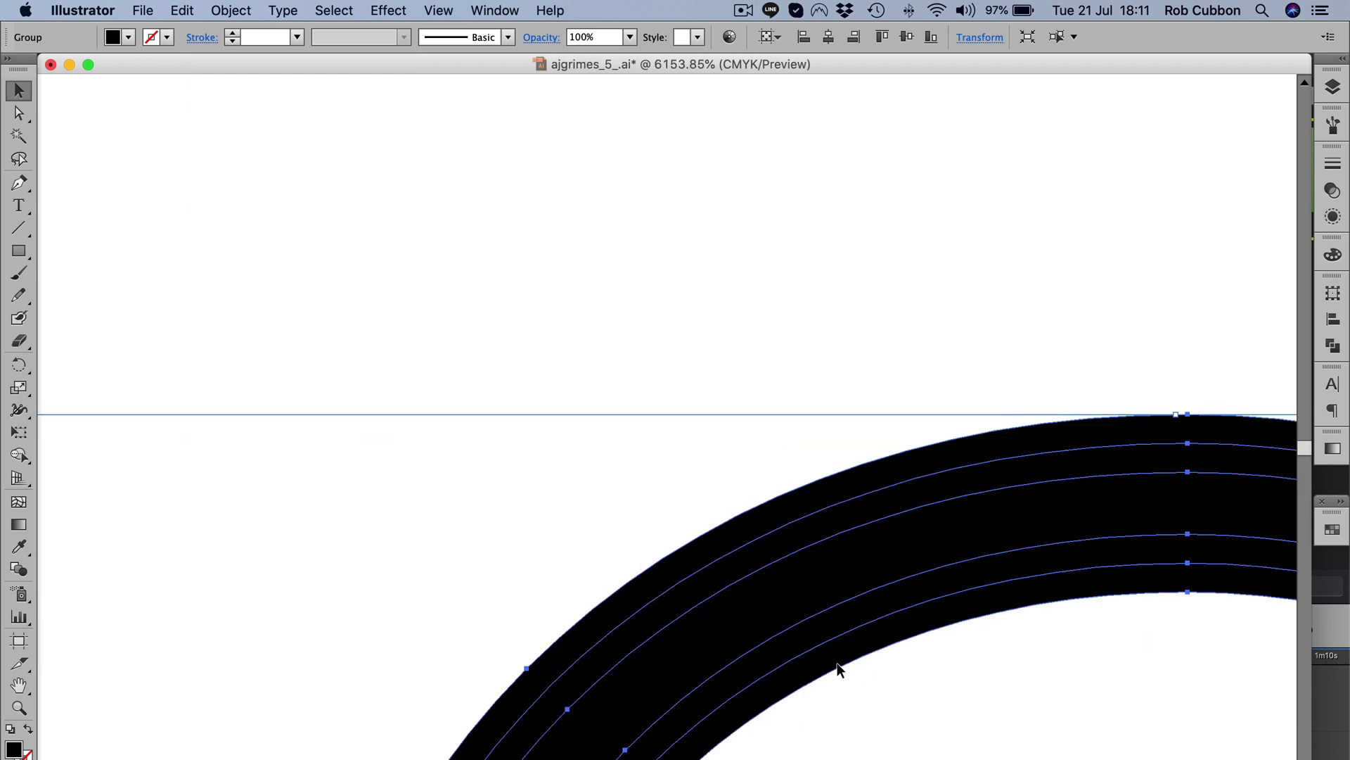
key(super+0)
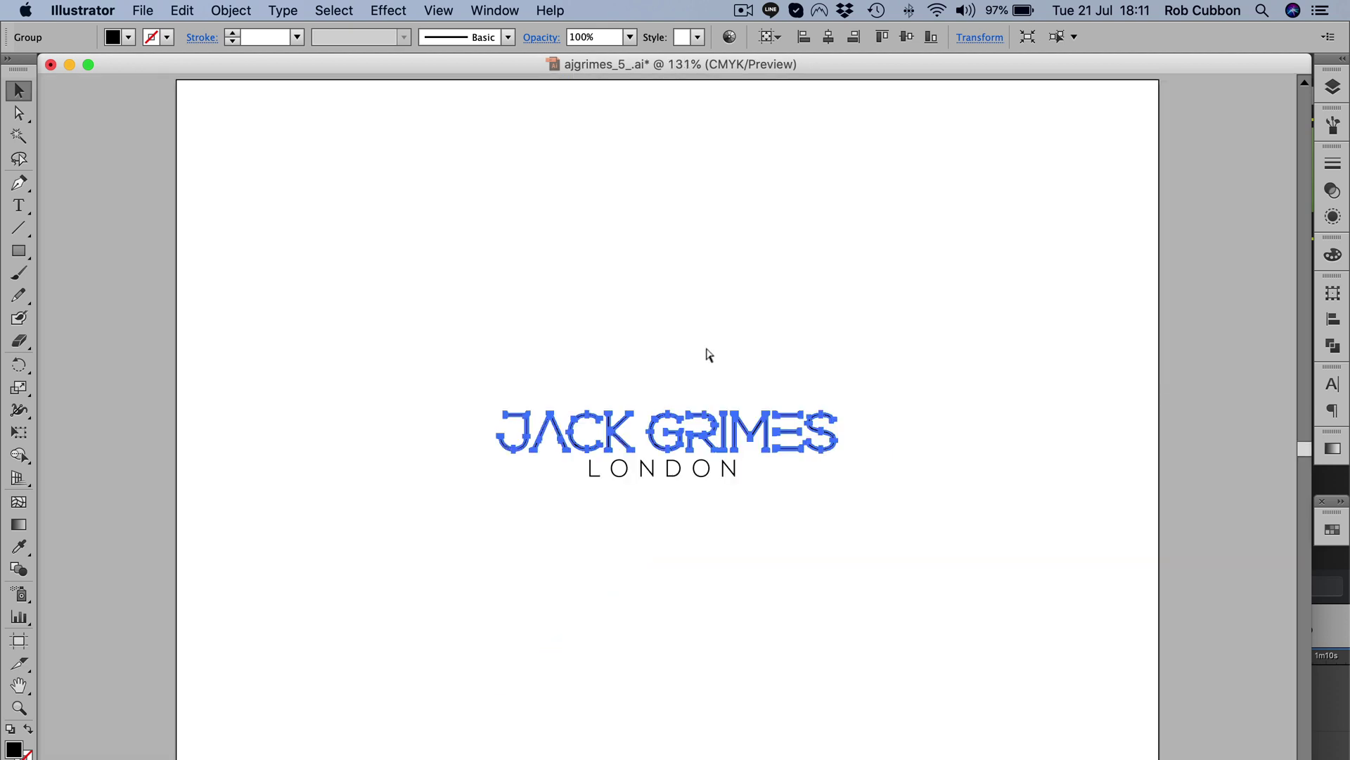
Apply Pathfinder Merge to the outlined JACK GRIMES lettering, then deselect and reselect it.
drag(486, 375, 887, 481)
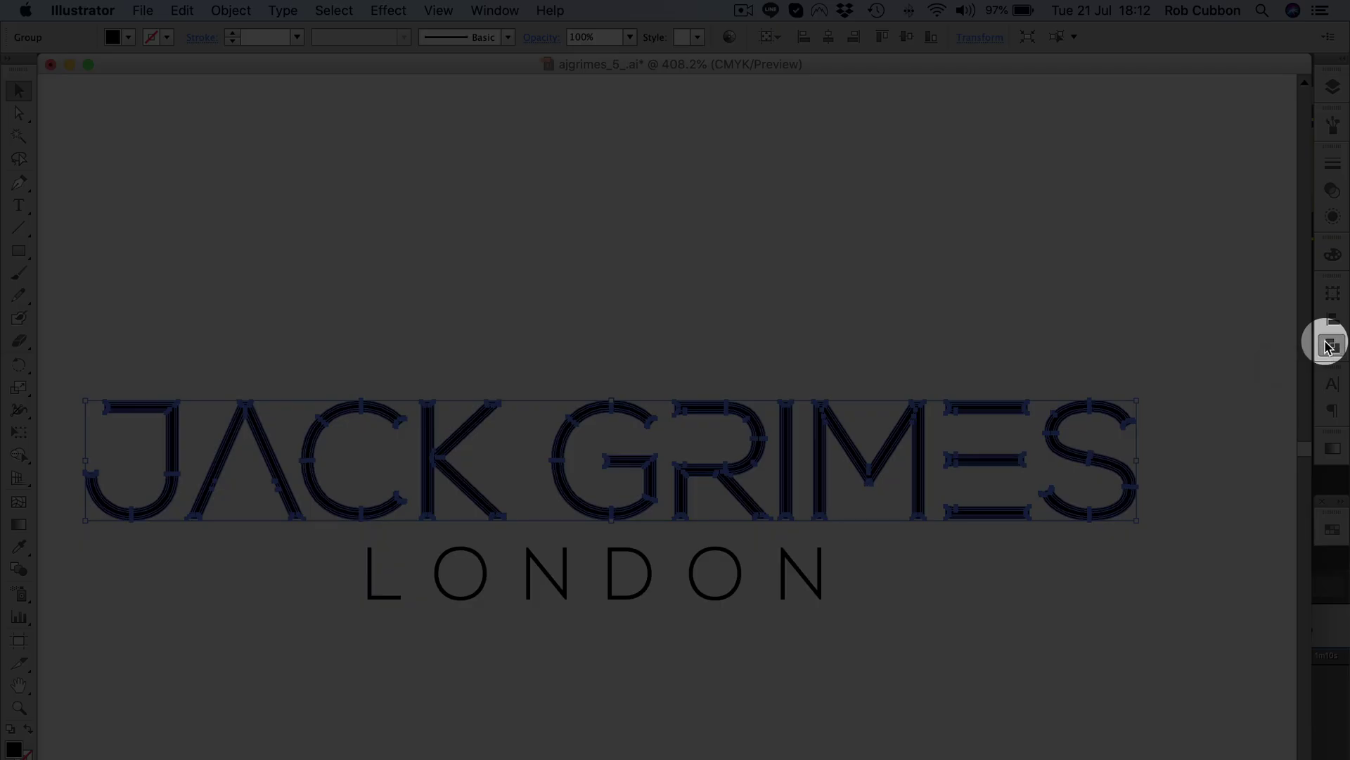
click(1328, 345)
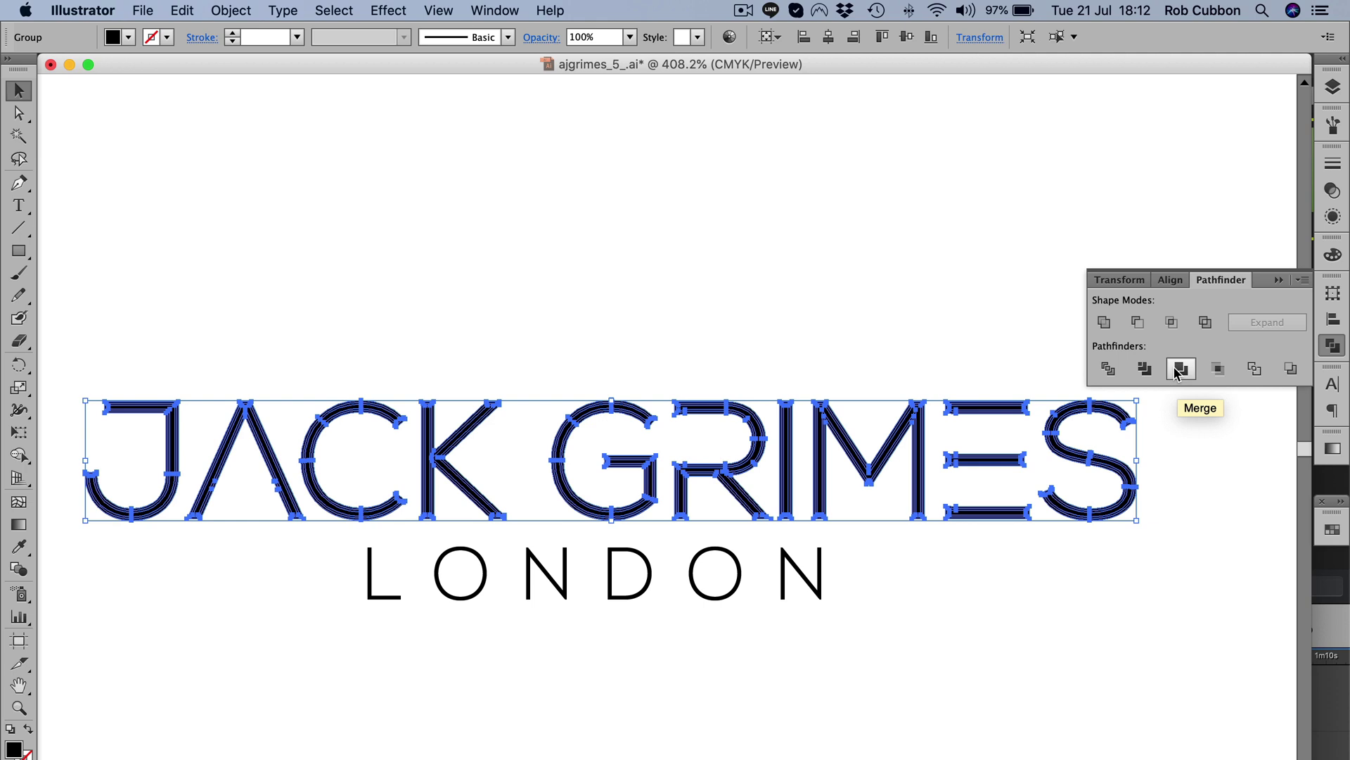
click(1179, 368)
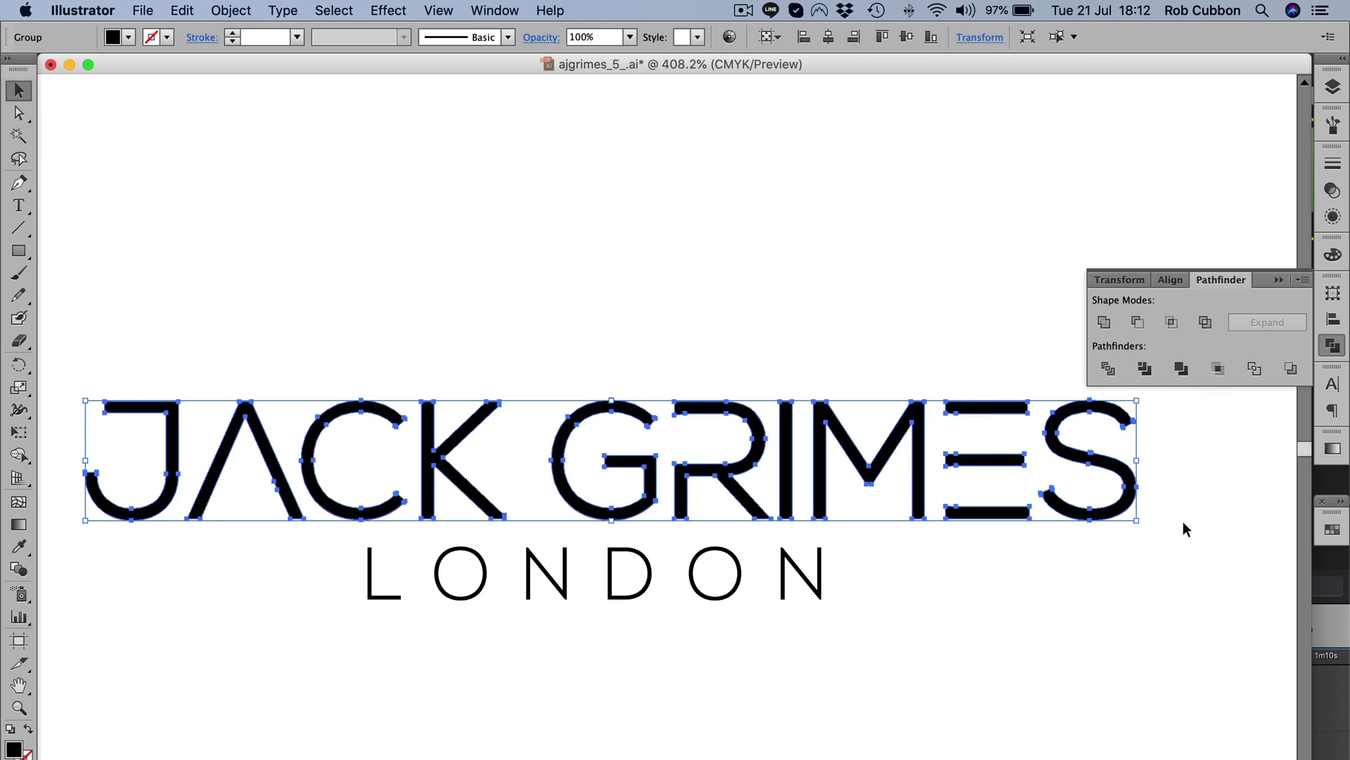
click(1151, 573)
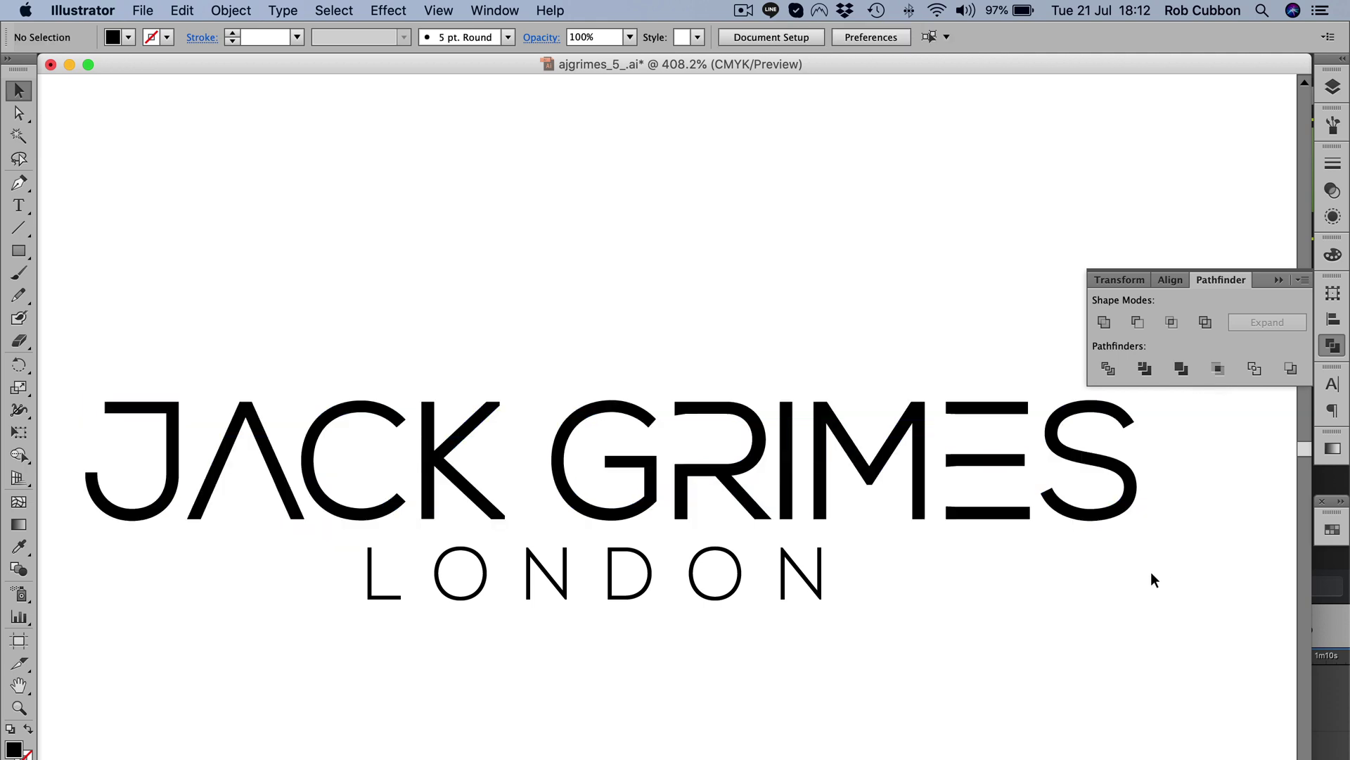
drag(1165, 425, 139, 480)
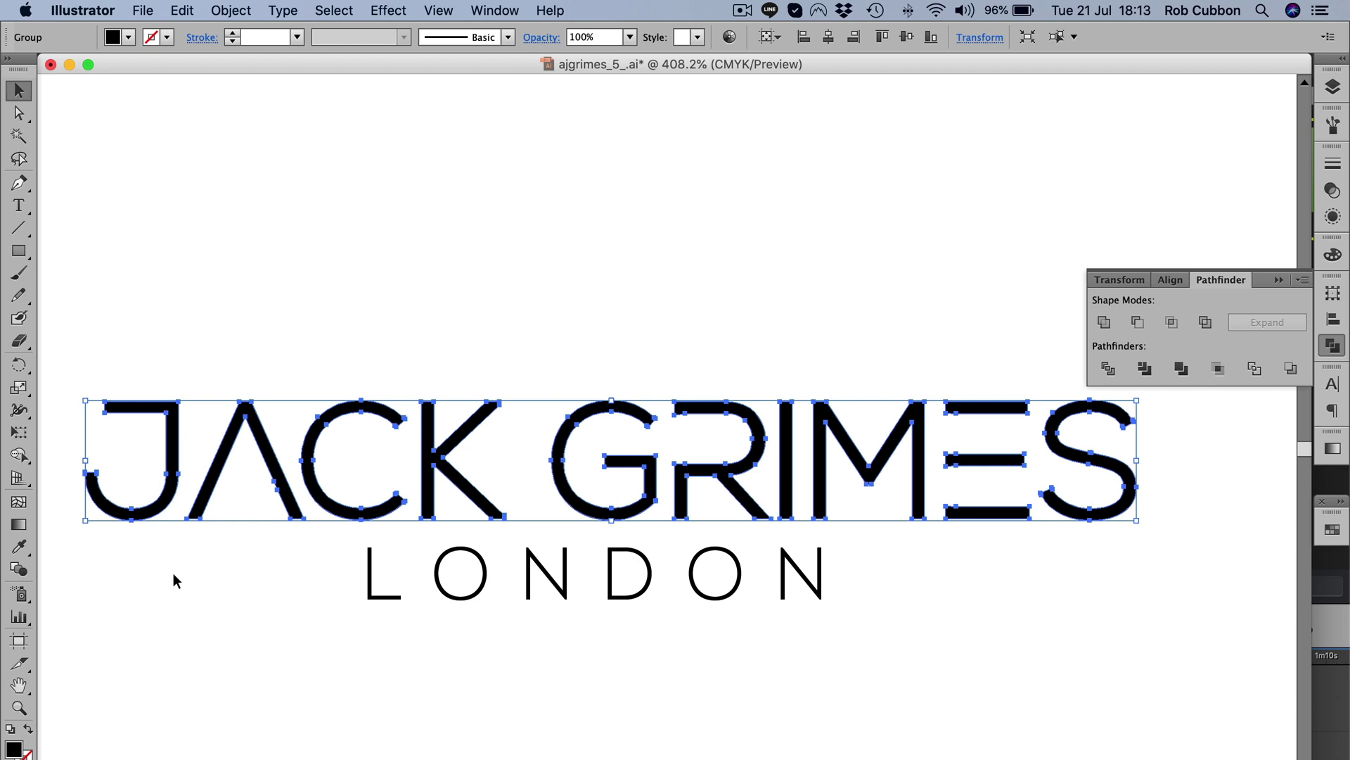
Convert LONDON with Type > Create Outlines and add a black stroke to its letters.
click(380, 589)
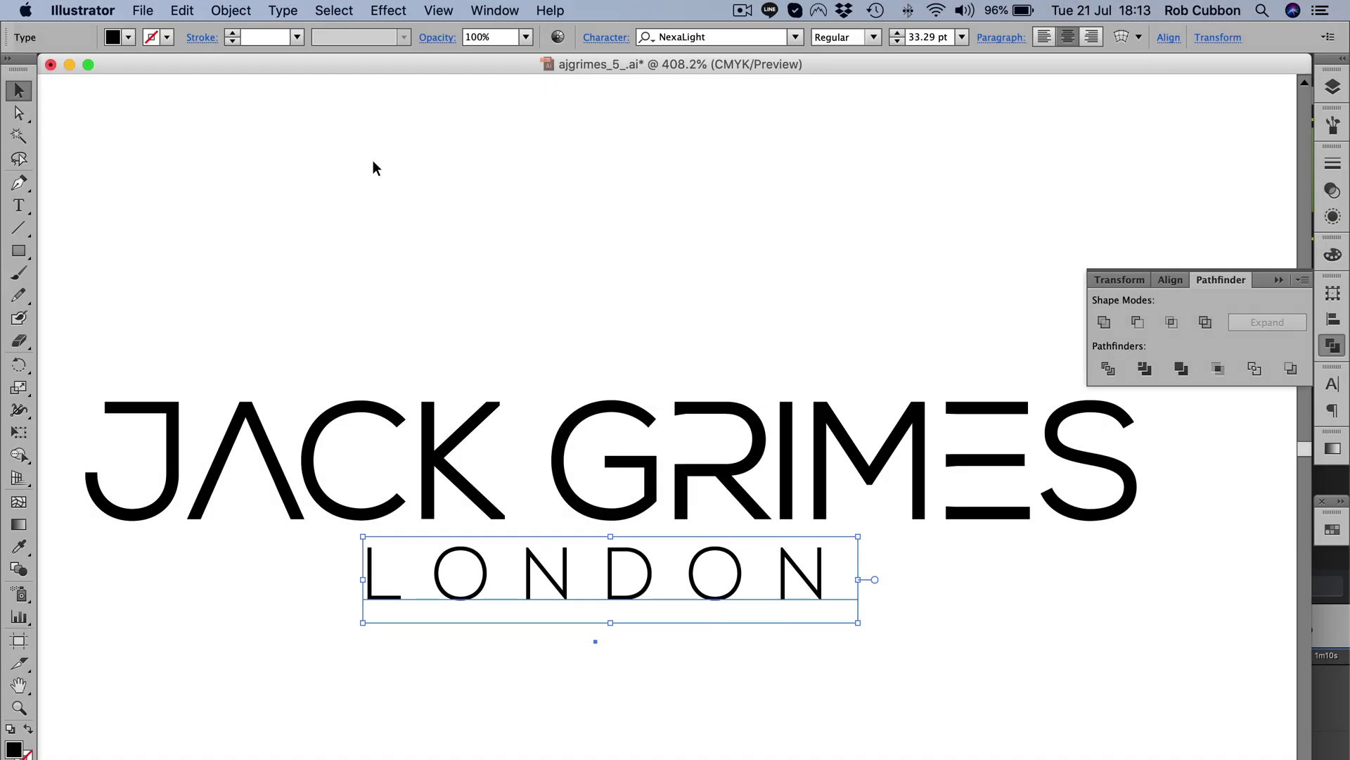
click(279, 11)
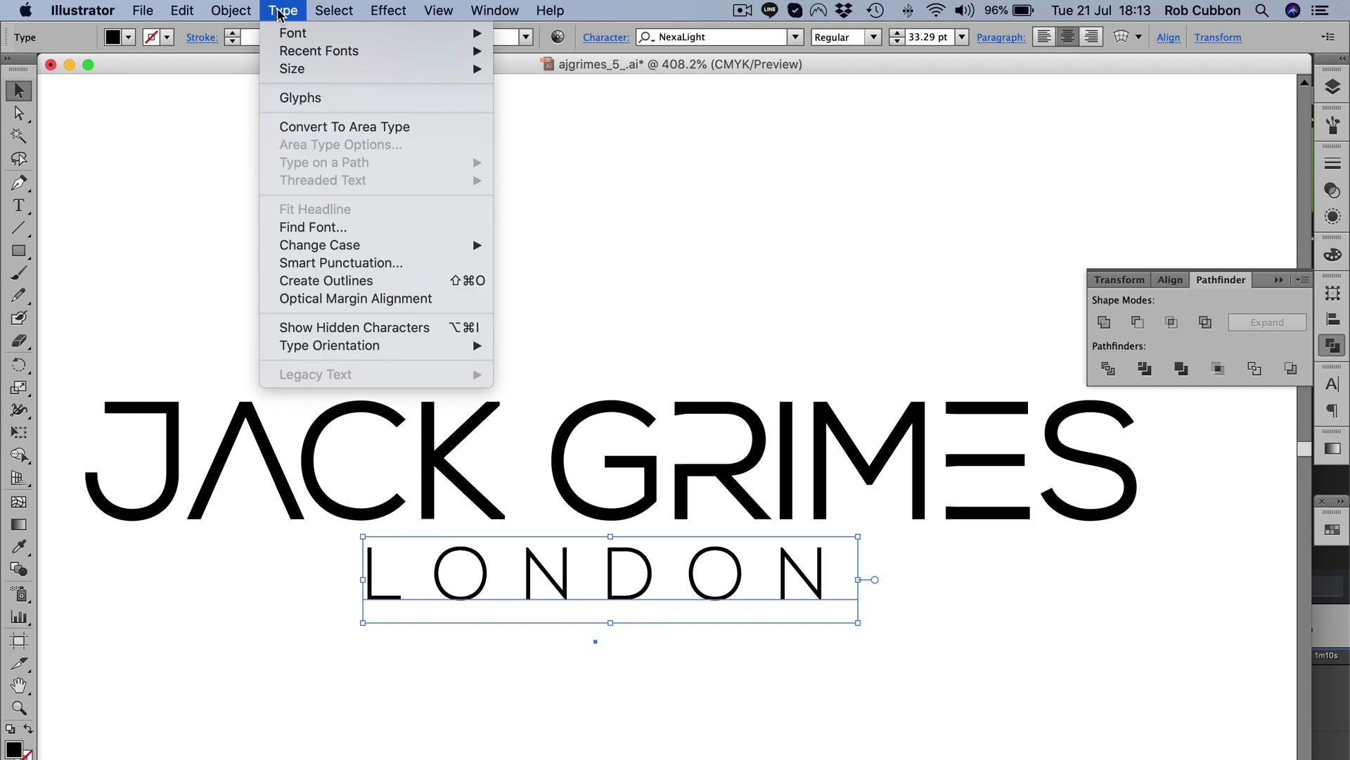
click(298, 283)
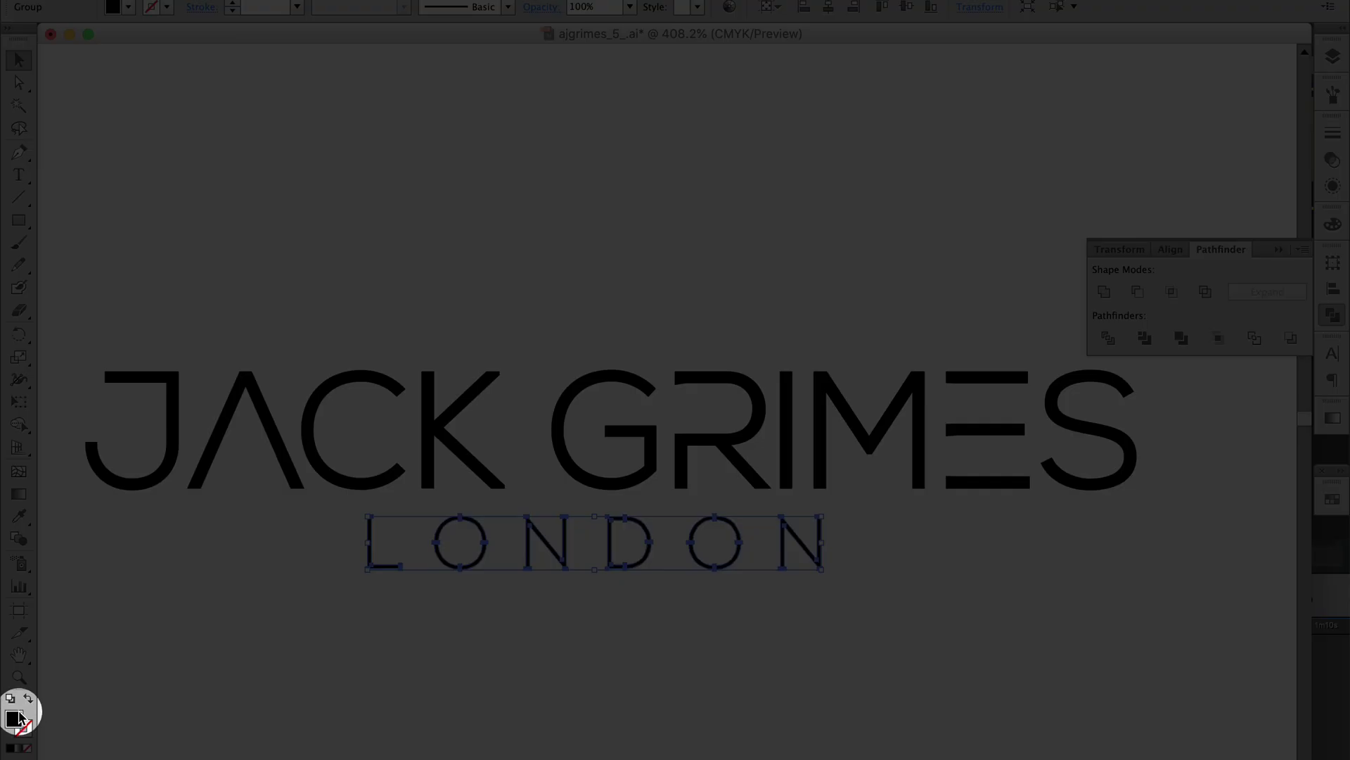
click(32, 732)
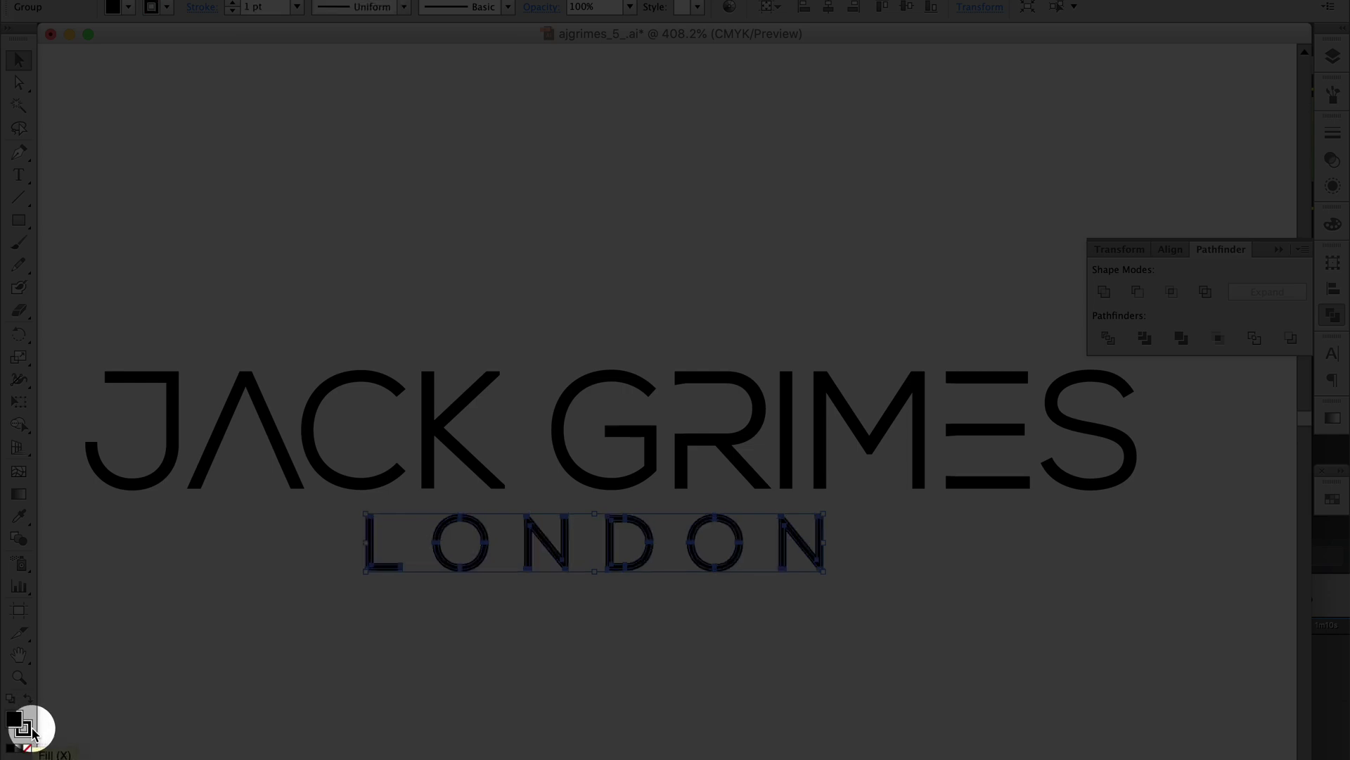
click(233, 734)
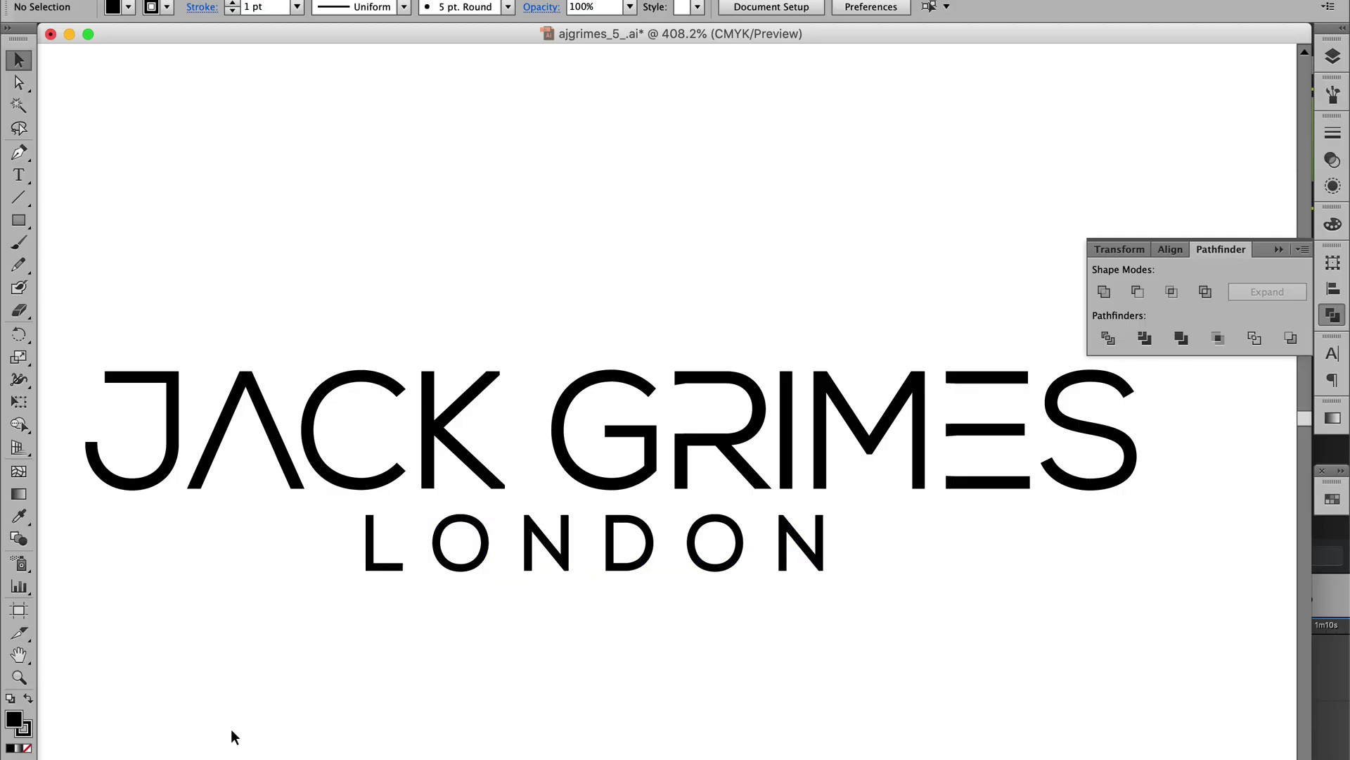